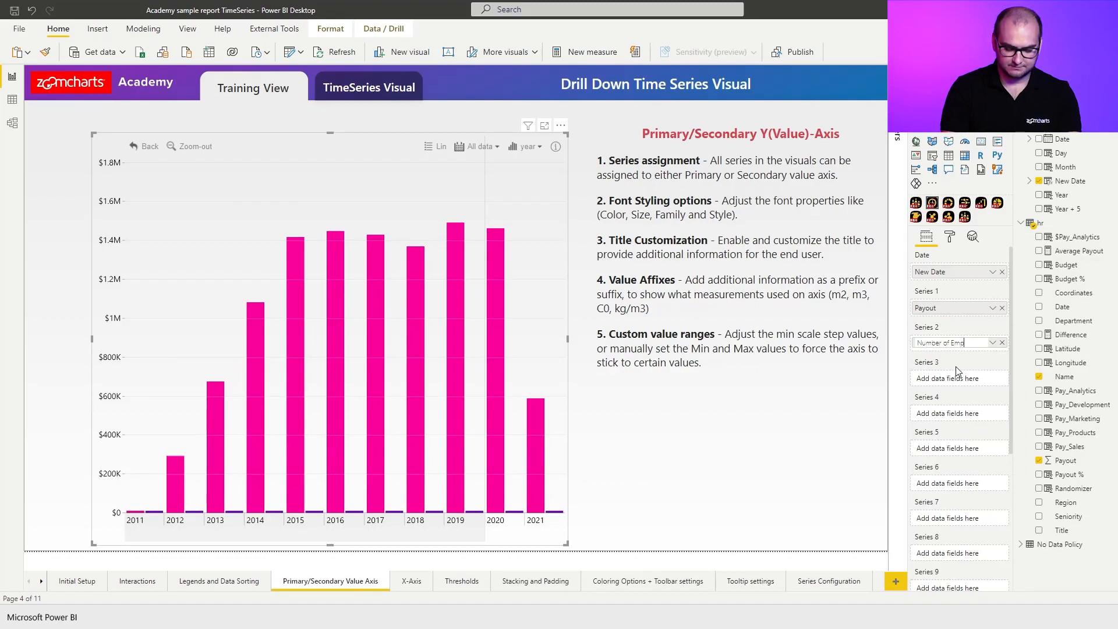
- Rename the Series 2 field to Number of Employees and turn on the chart's secondary value axis
key(Return)
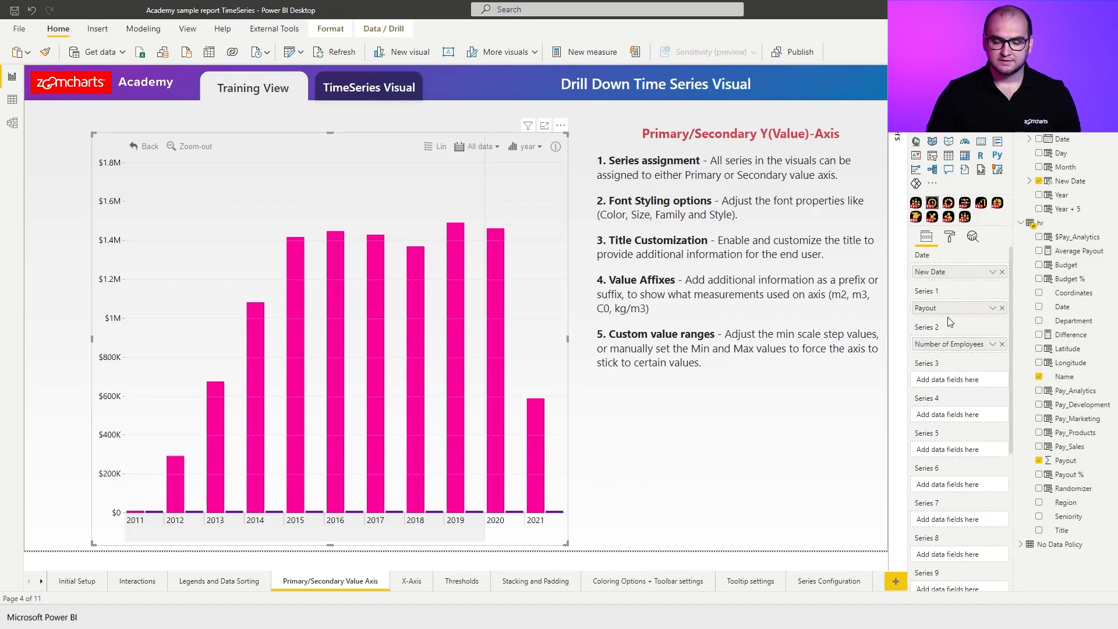
click(949, 239)
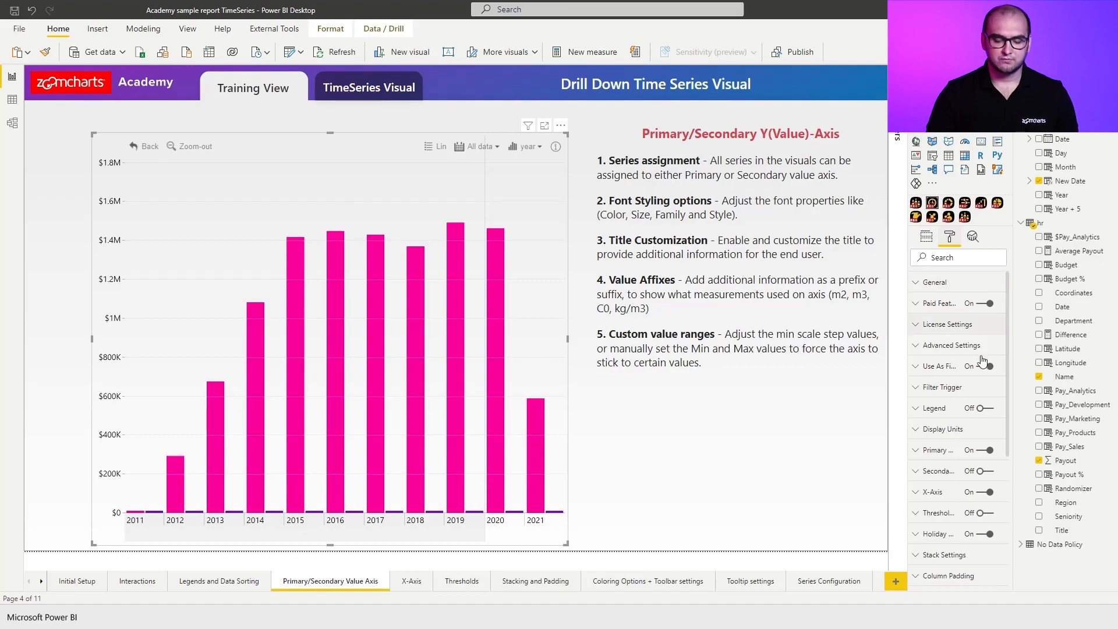
click(989, 472)
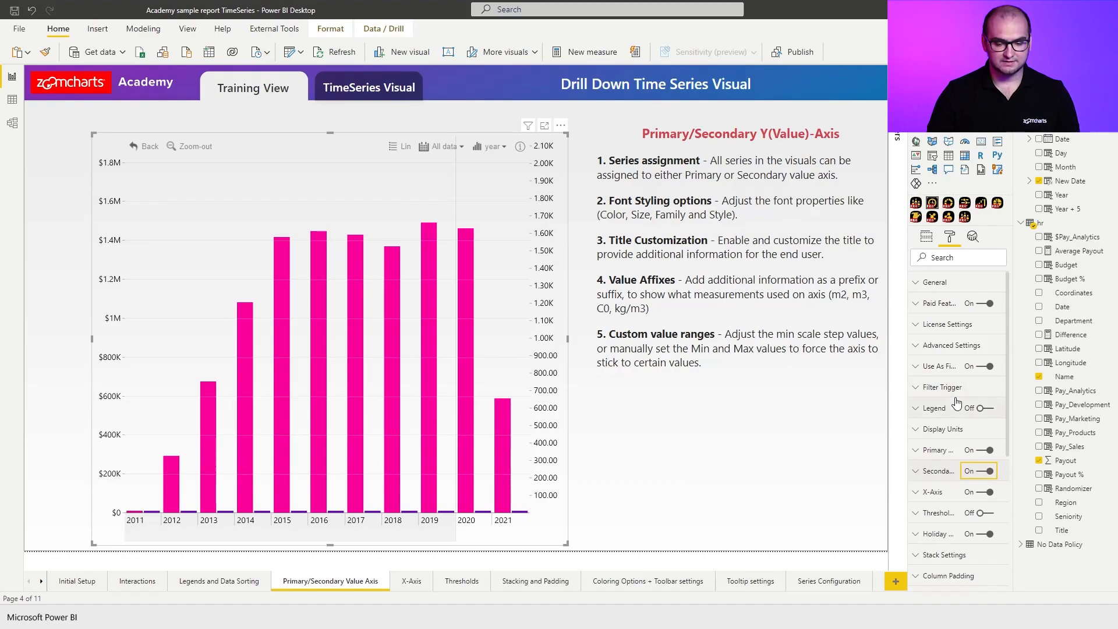
- Assign the Number of Employees series to the Secondary value axis in the Series 2 configuration
scroll(957, 402, down, 4)
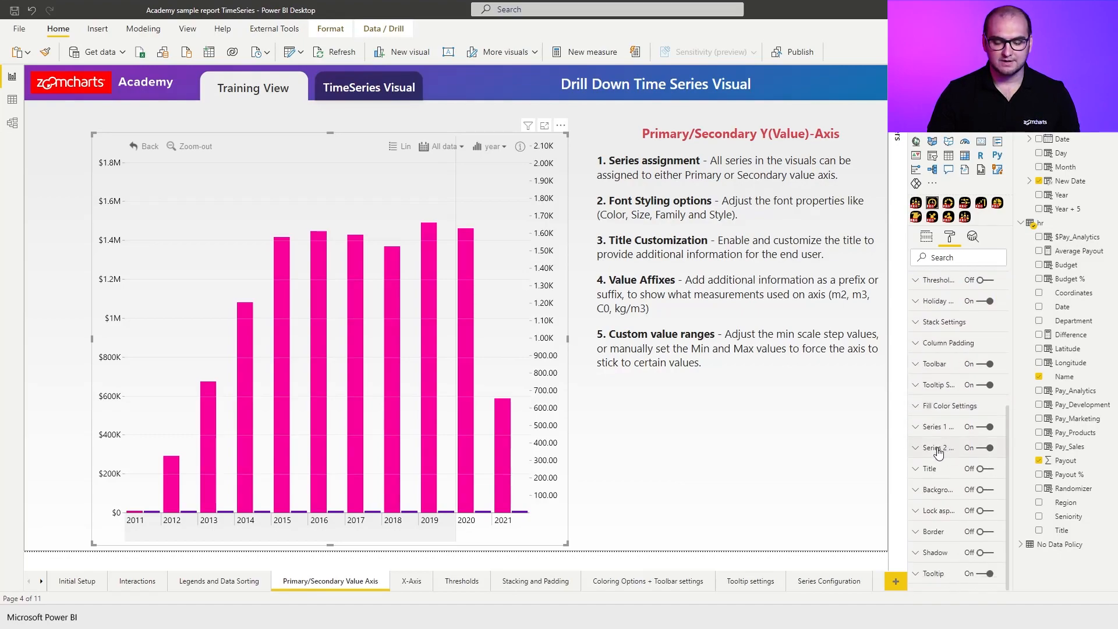
click(936, 448)
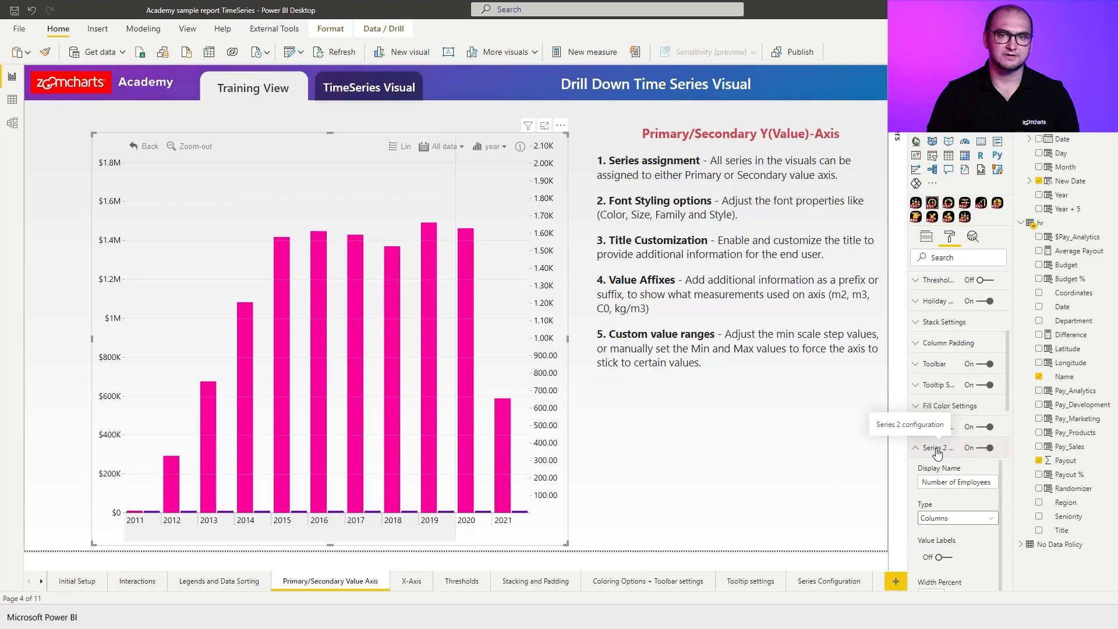
scroll(952, 378, down, 5)
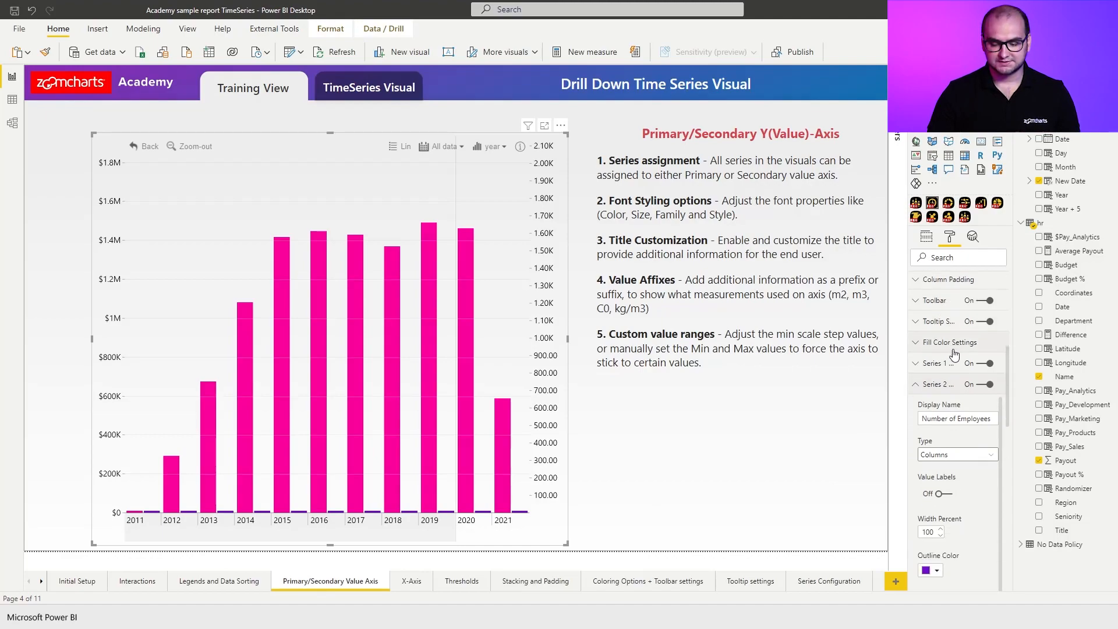
scroll(951, 404, down, 2)
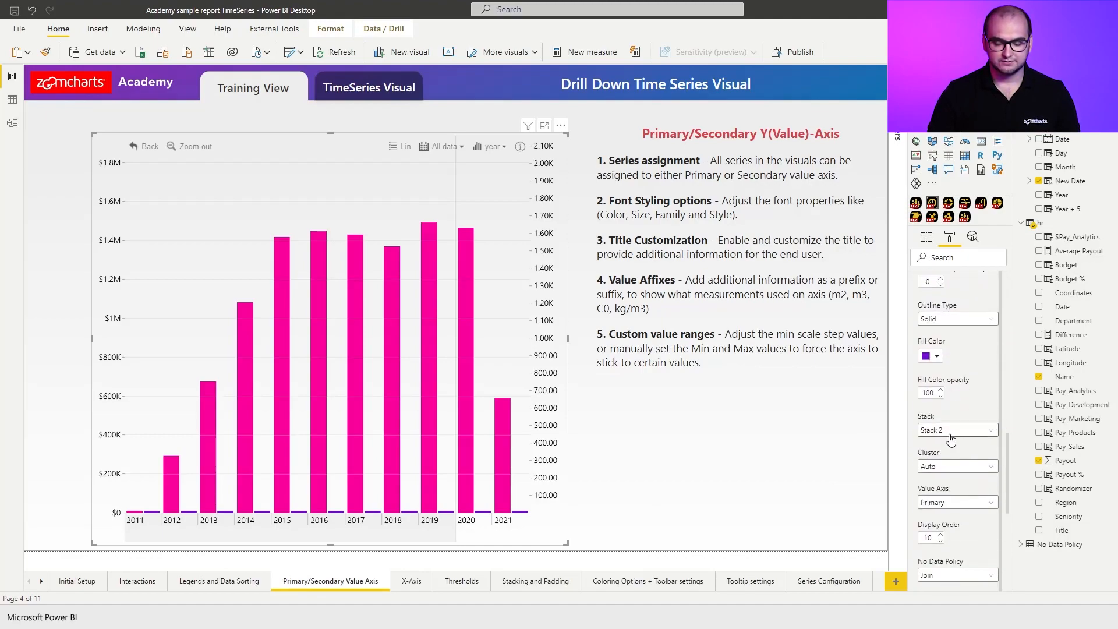
click(944, 503)
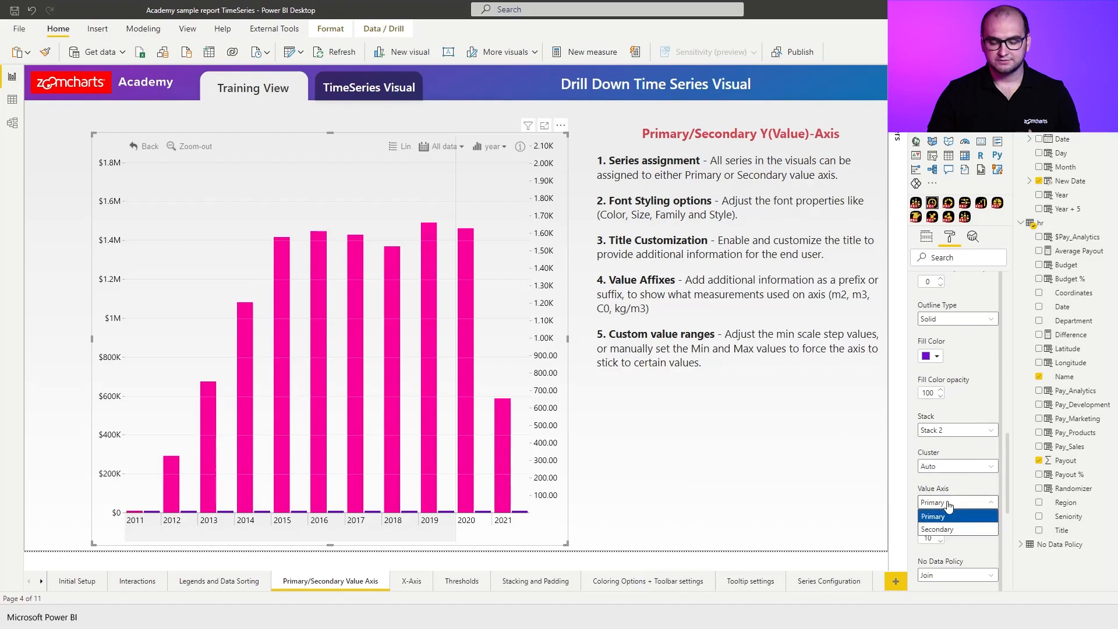
click(952, 530)
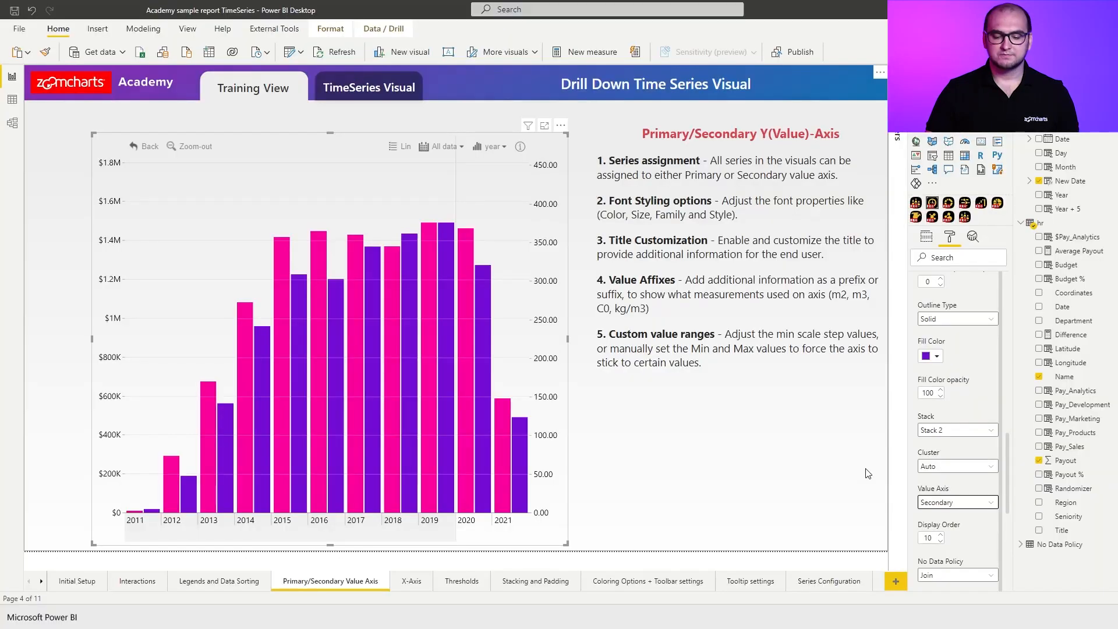
- Change the Number of Employees series type to Line
scroll(953, 408, up, 5)
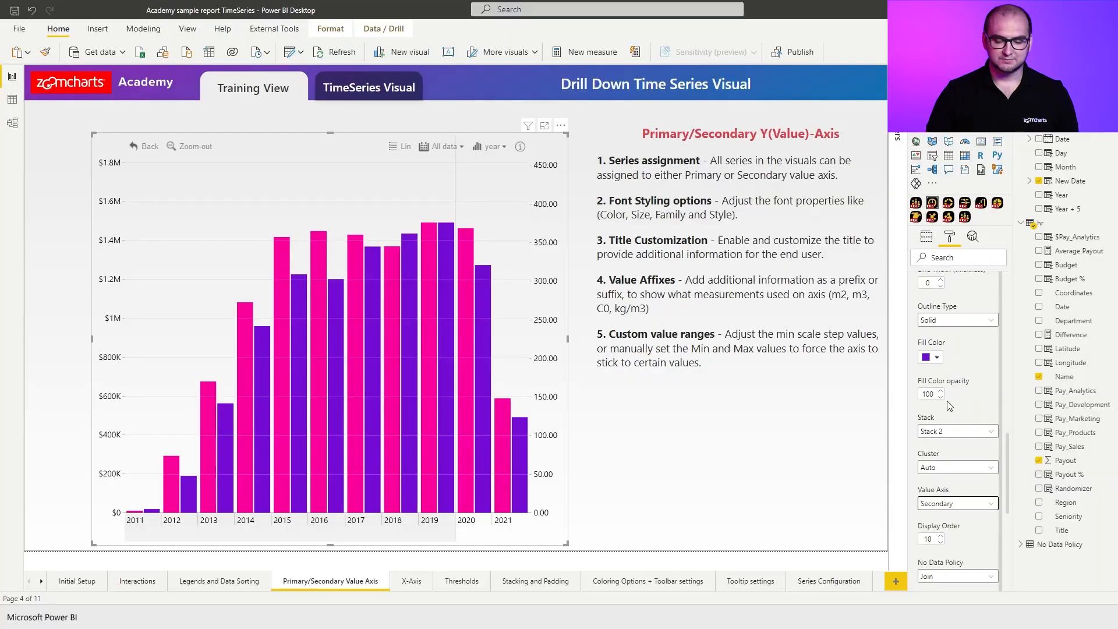
scroll(962, 373, up, 3)
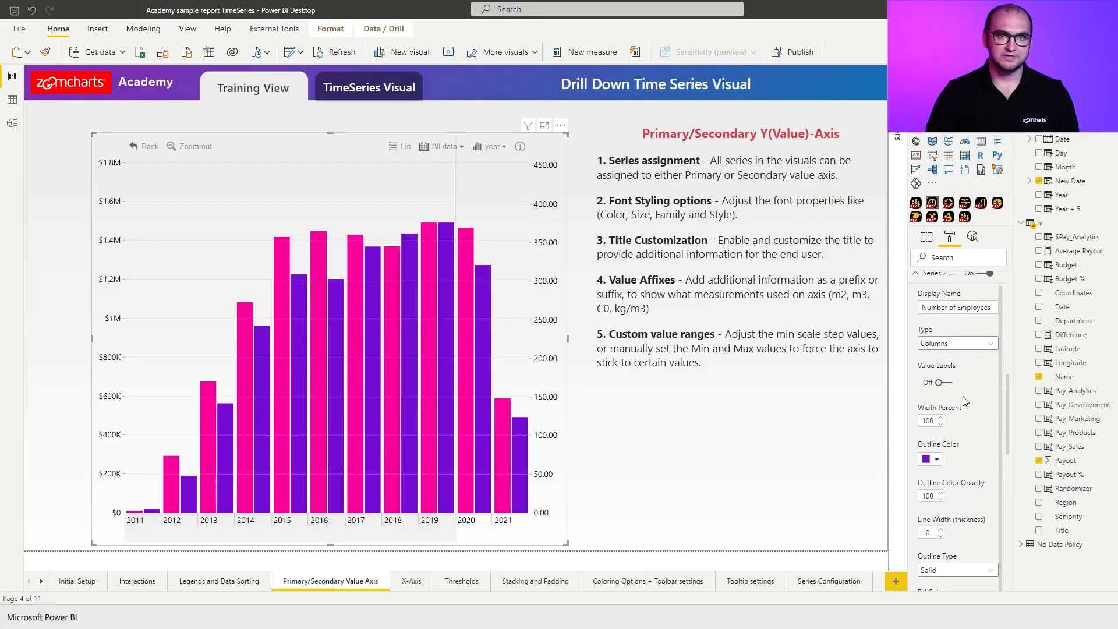
click(960, 343)
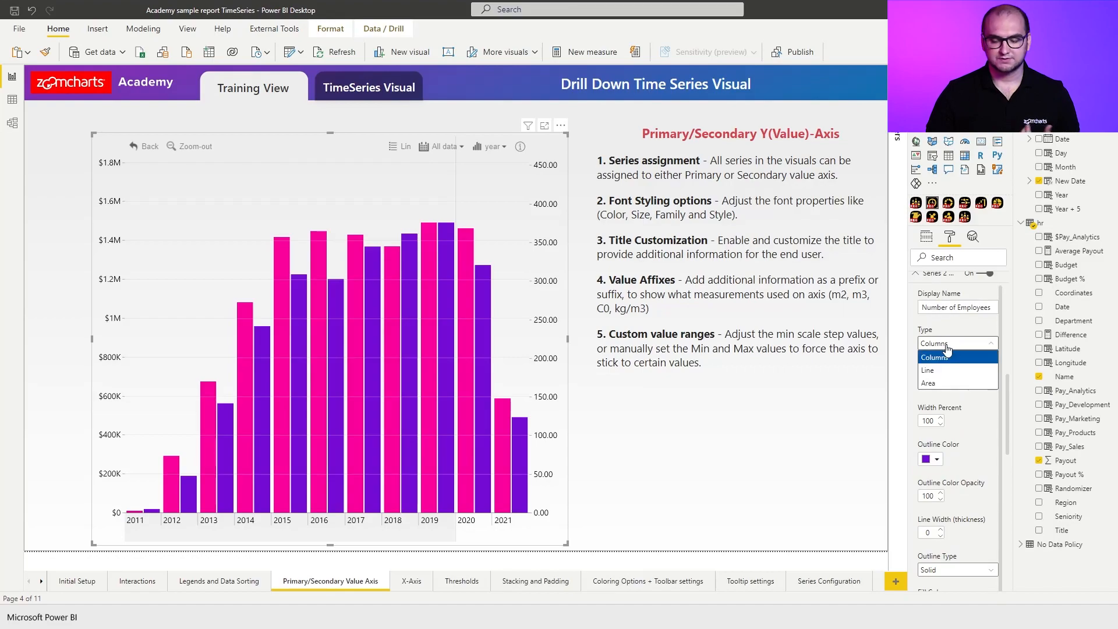
click(948, 373)
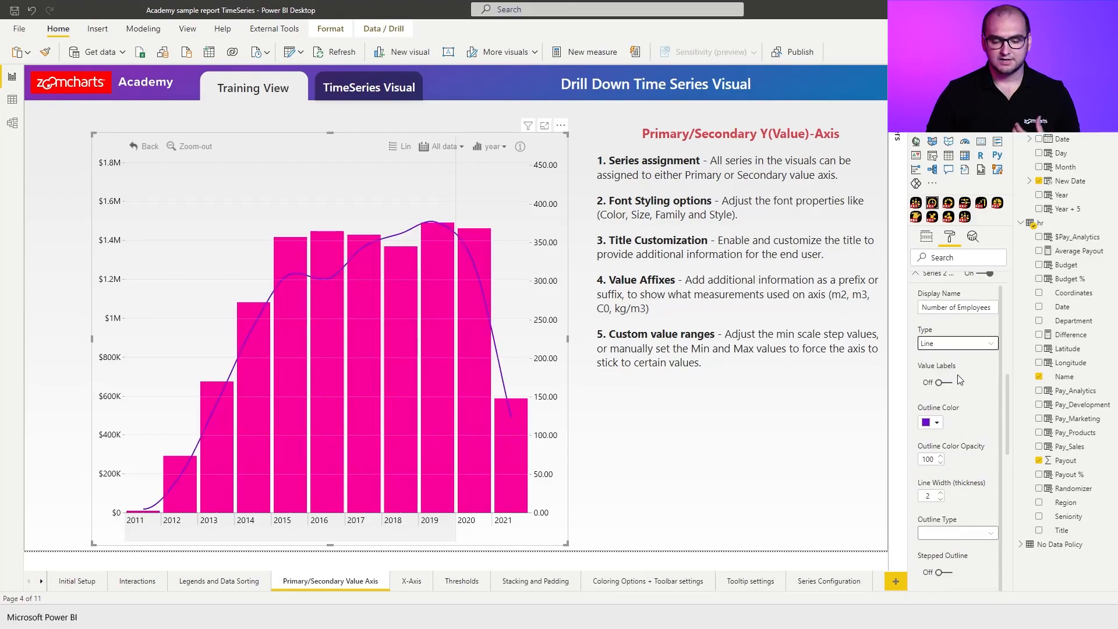
- Set the Number of Employees line width to 4 and its outline marker to Circle
scroll(952, 469, down, 1)
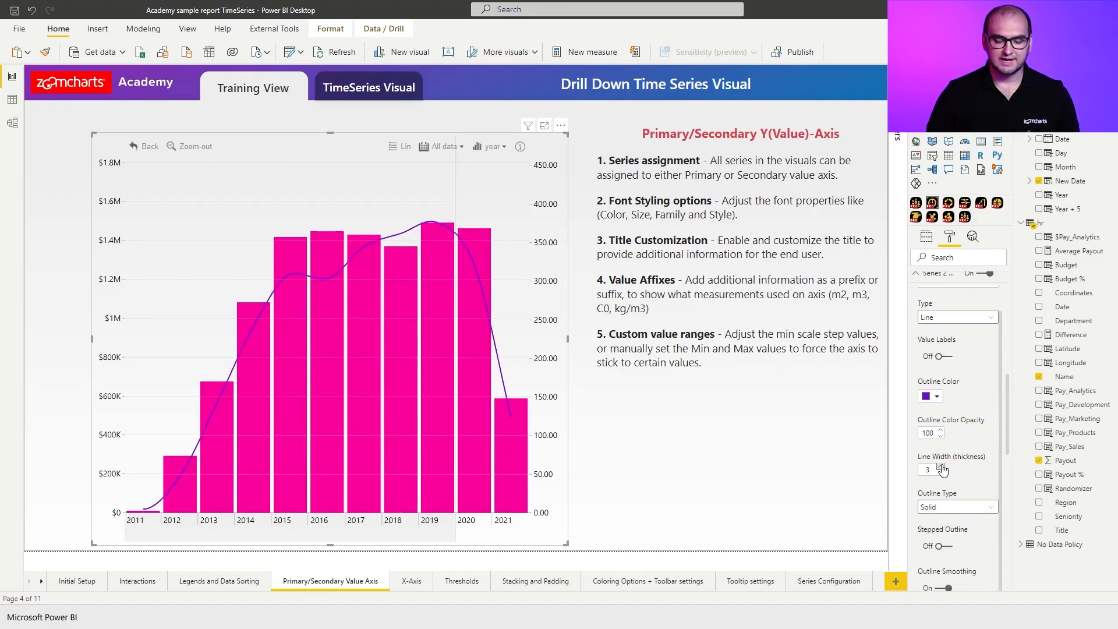
click(941, 466)
click(940, 466)
scroll(955, 468, down, 2)
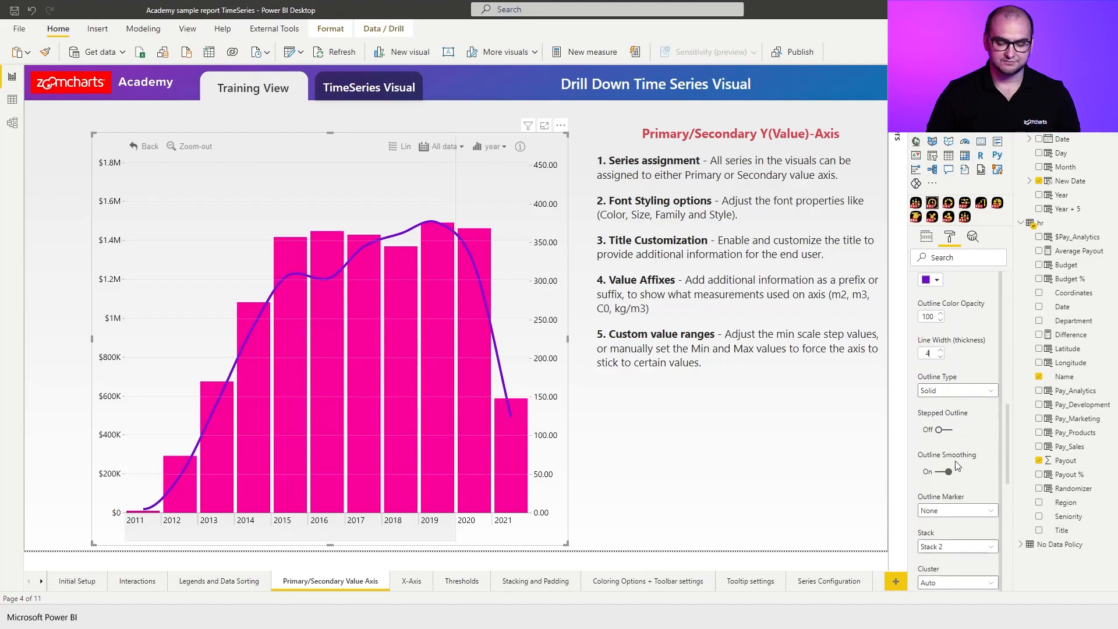
click(949, 511)
click(945, 543)
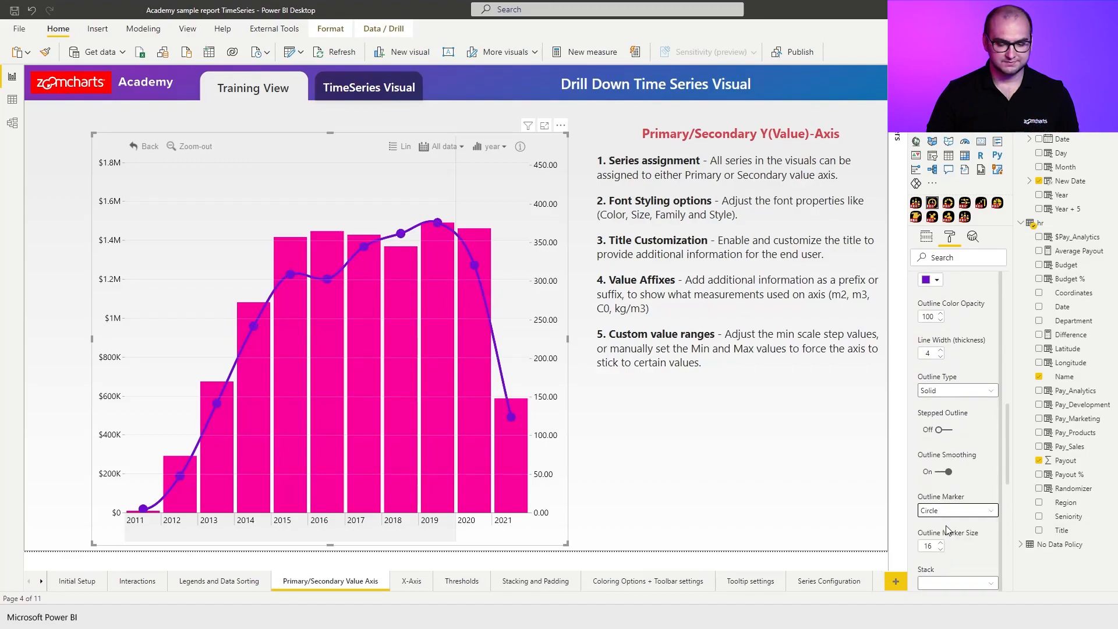
- Expand the secondary axis settings and review the available formatting options
scroll(949, 460, up, 5)
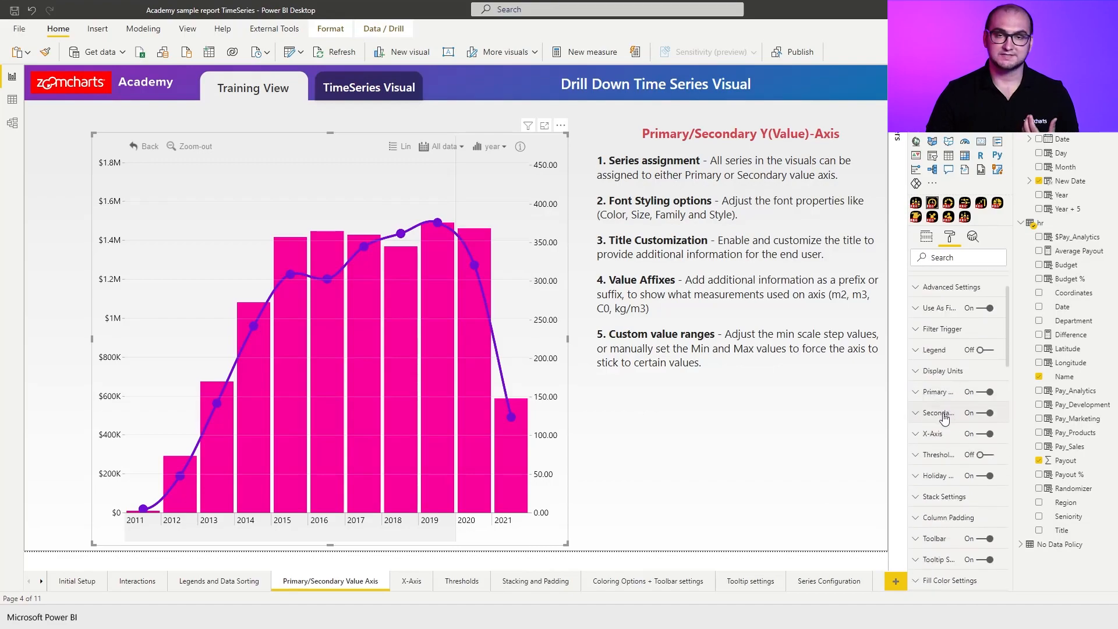
click(944, 419)
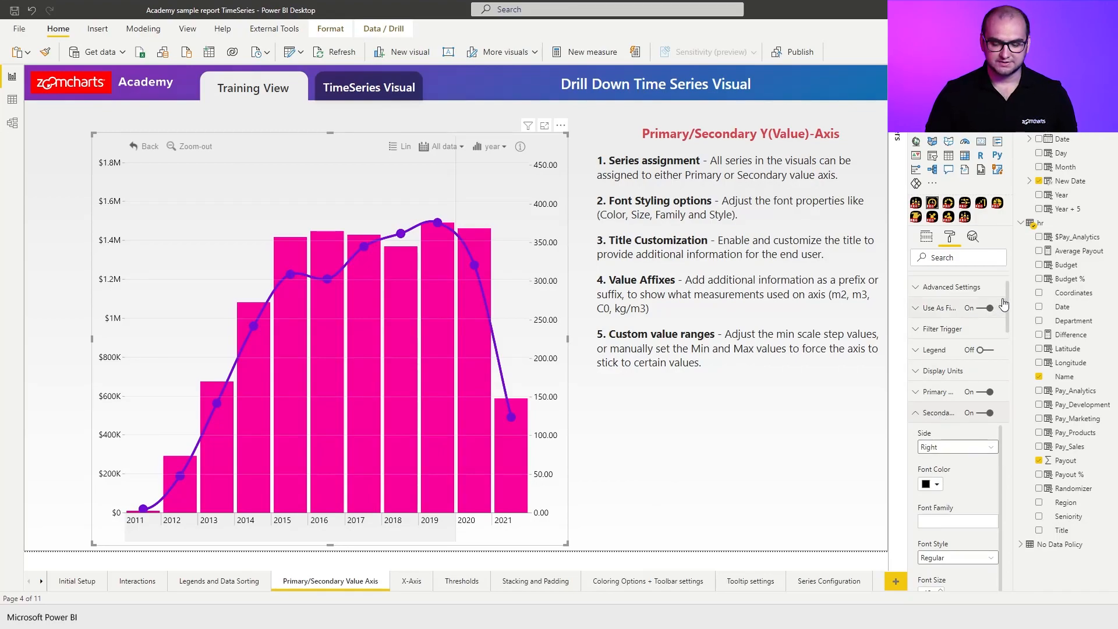
drag(1007, 304, 1007, 403)
scroll(968, 376, down, 4)
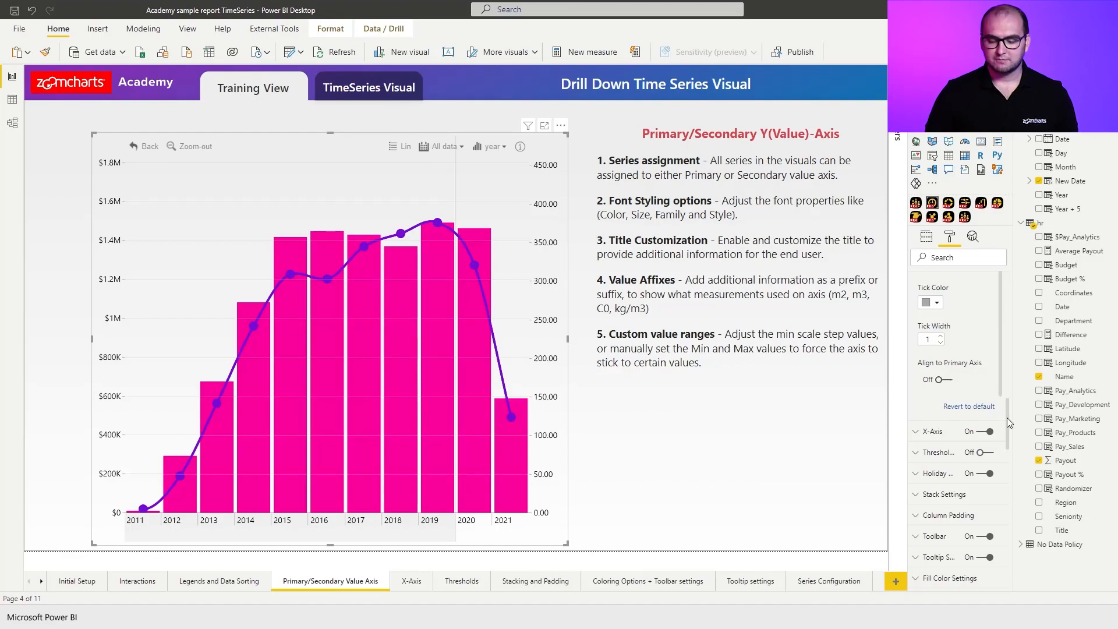
drag(1007, 418, 999, 318)
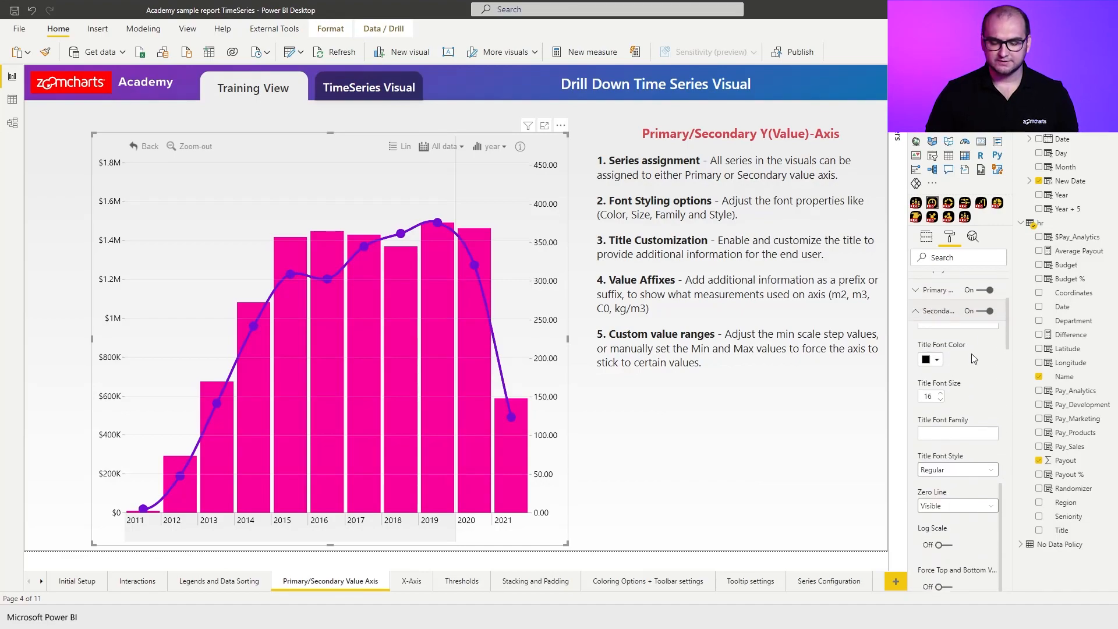
scroll(967, 408, up, 3)
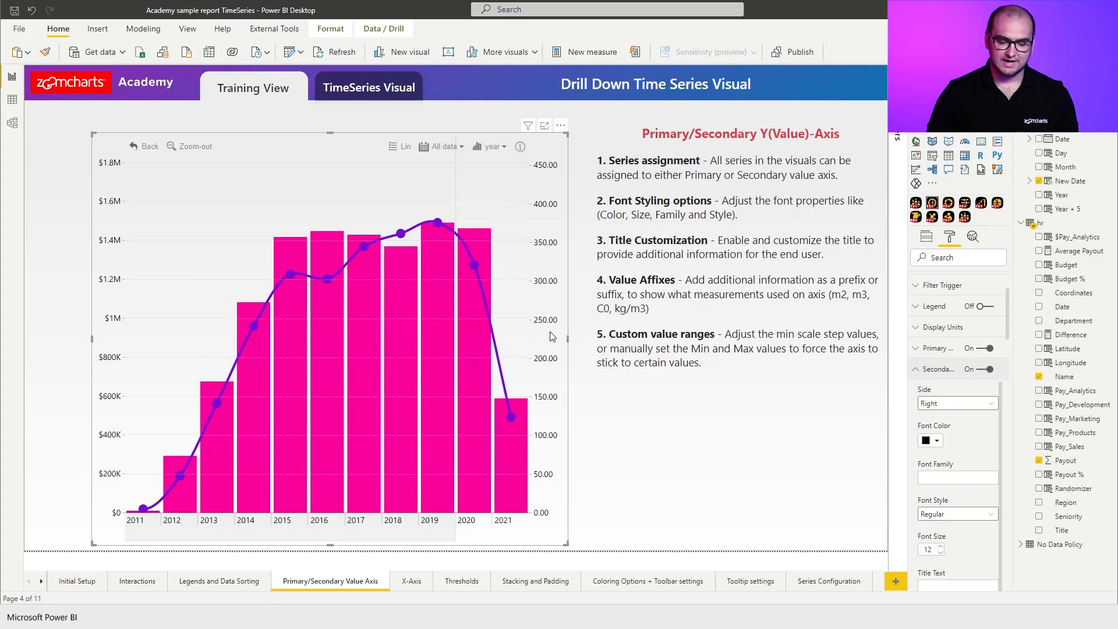
- Try the secondary axis on the Left side of the chart and return it to the Right side
click(929, 404)
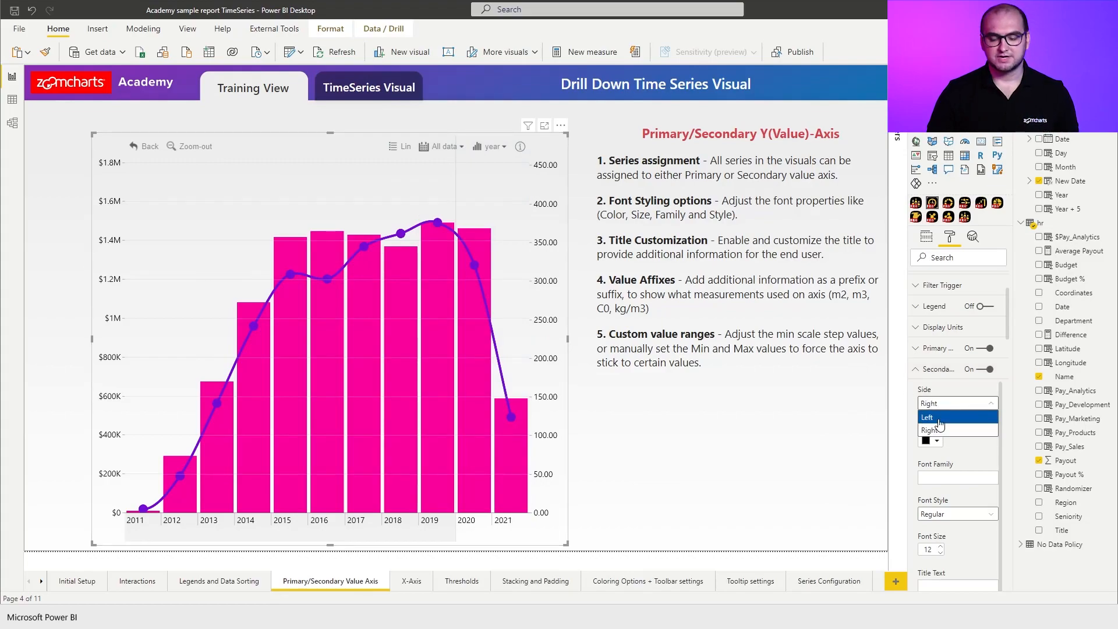
click(938, 422)
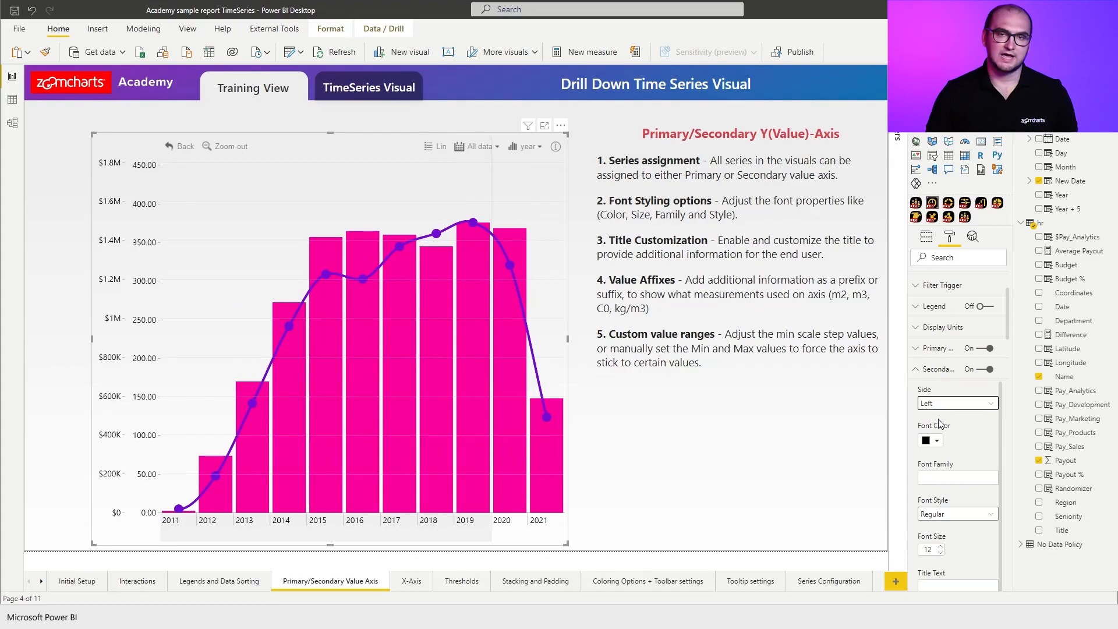
click(937, 404)
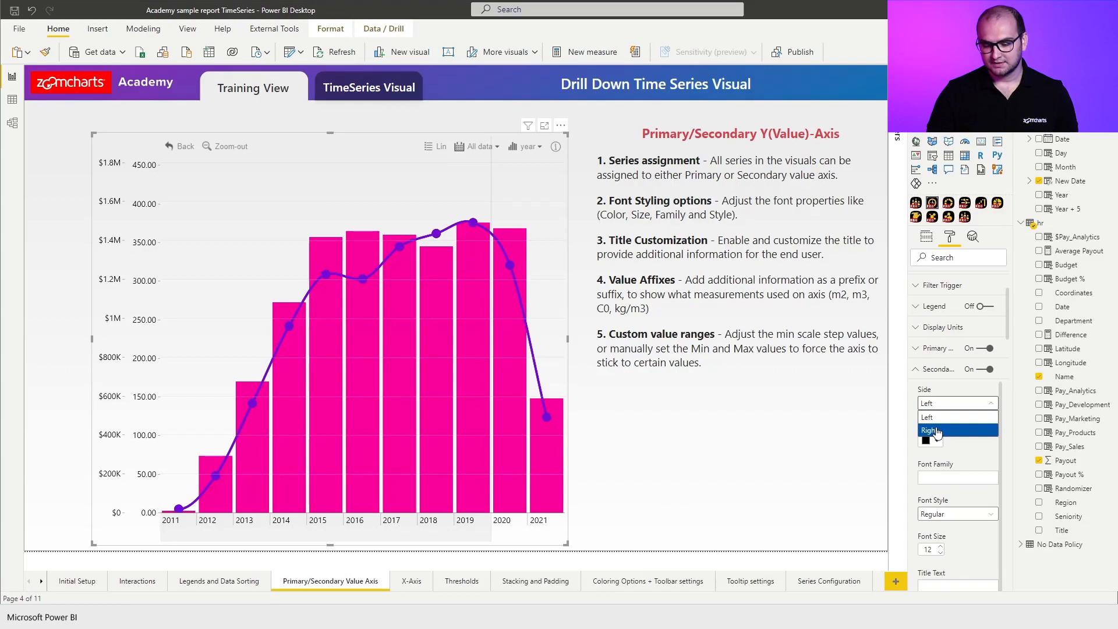
click(937, 431)
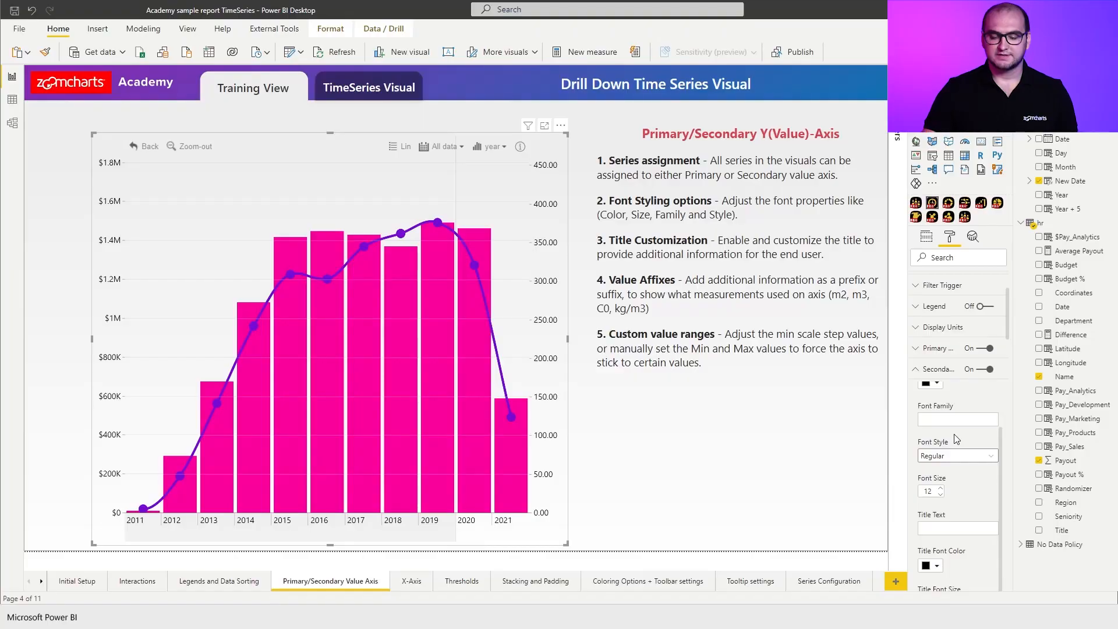
- Set the secondary axis font color to the purple used by the Number of Employees line
scroll(956, 439, up, 2)
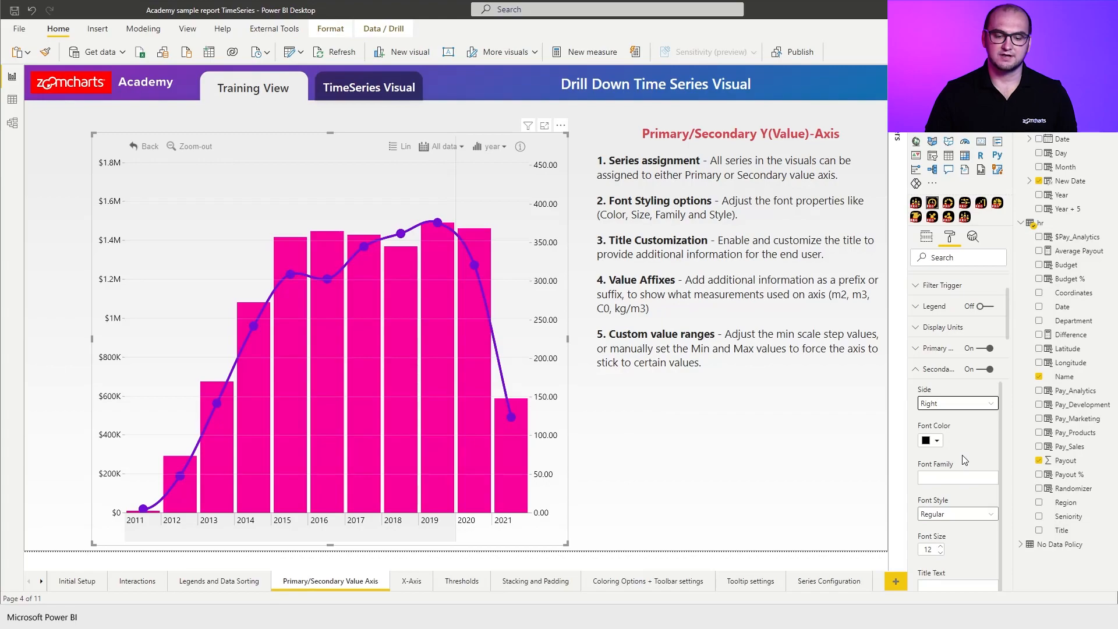
click(936, 439)
click(938, 387)
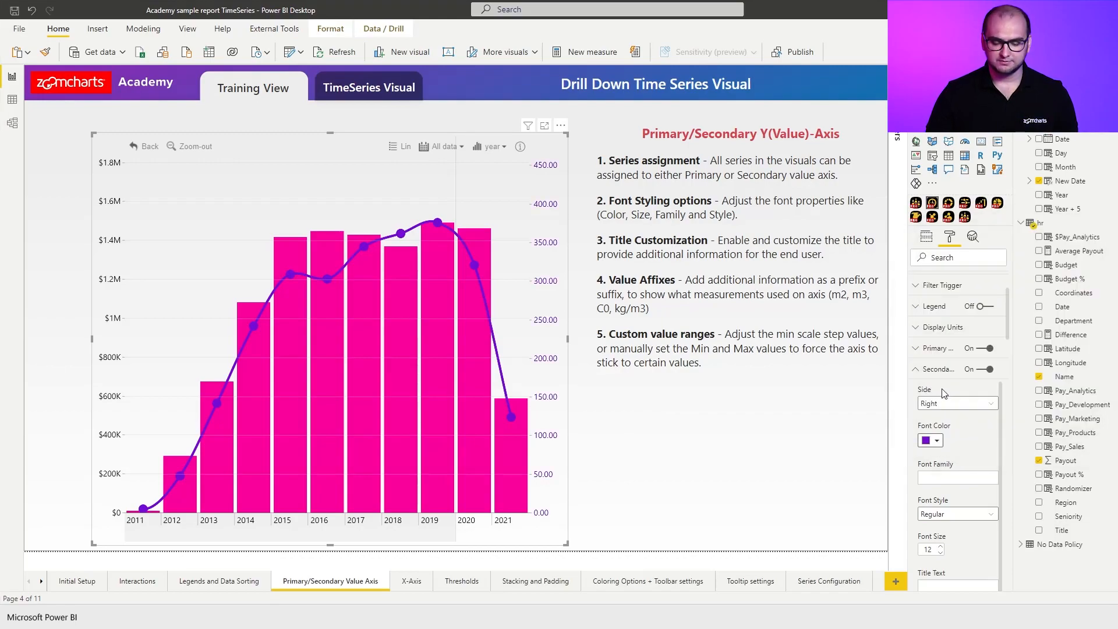
- Title the secondary axis "Number of Employees" and set the title font color to purple
scroll(944, 393, down, 3)
click(948, 472)
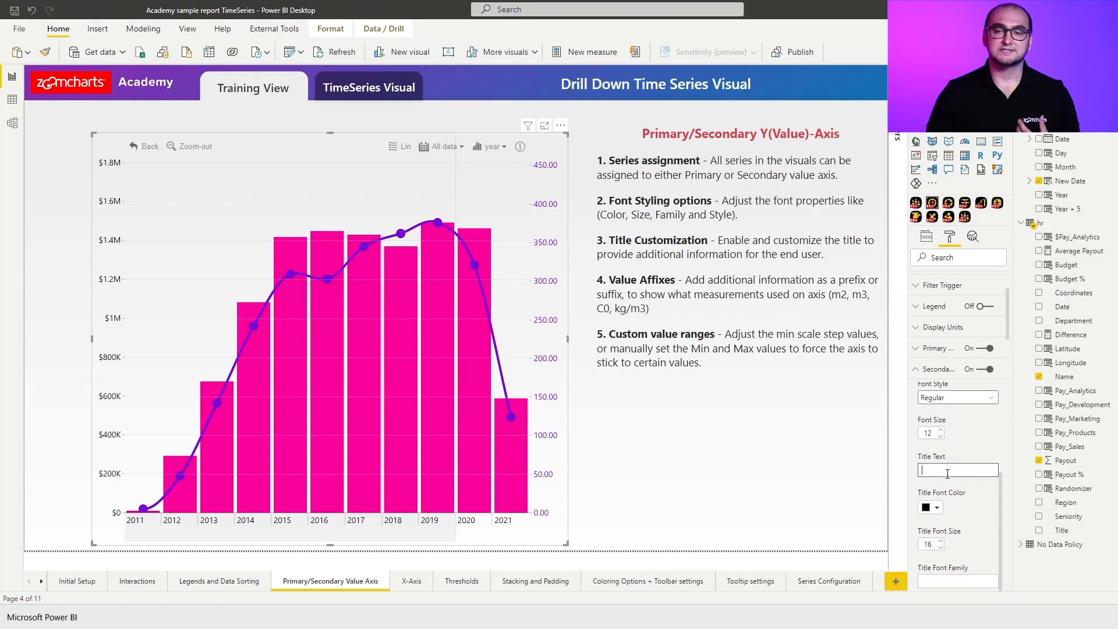
text(Number of Employees)
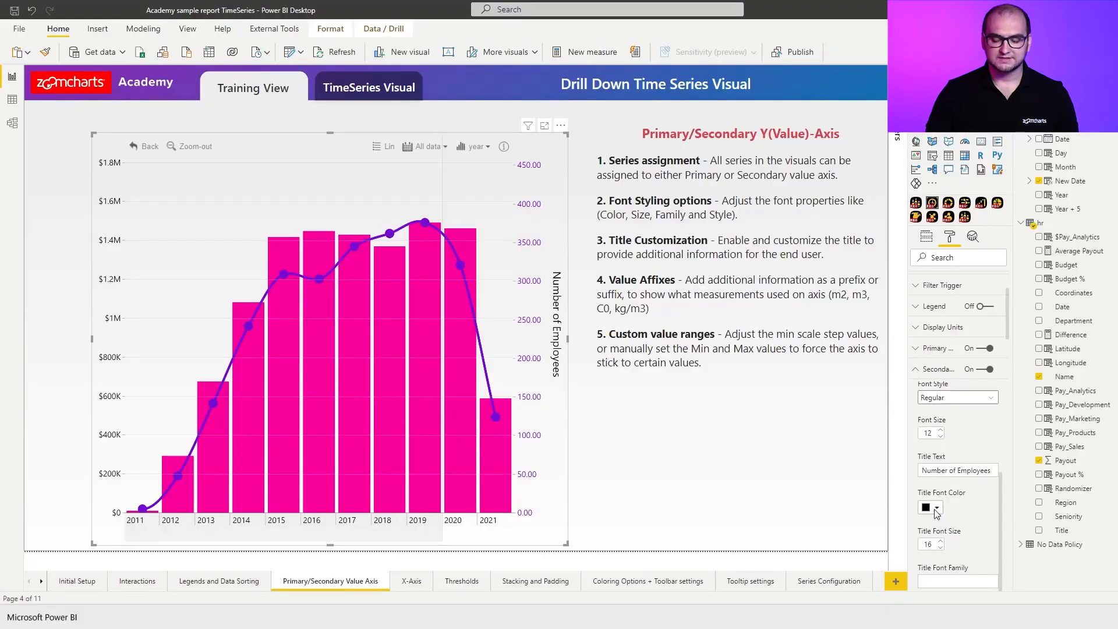
click(938, 507)
click(937, 454)
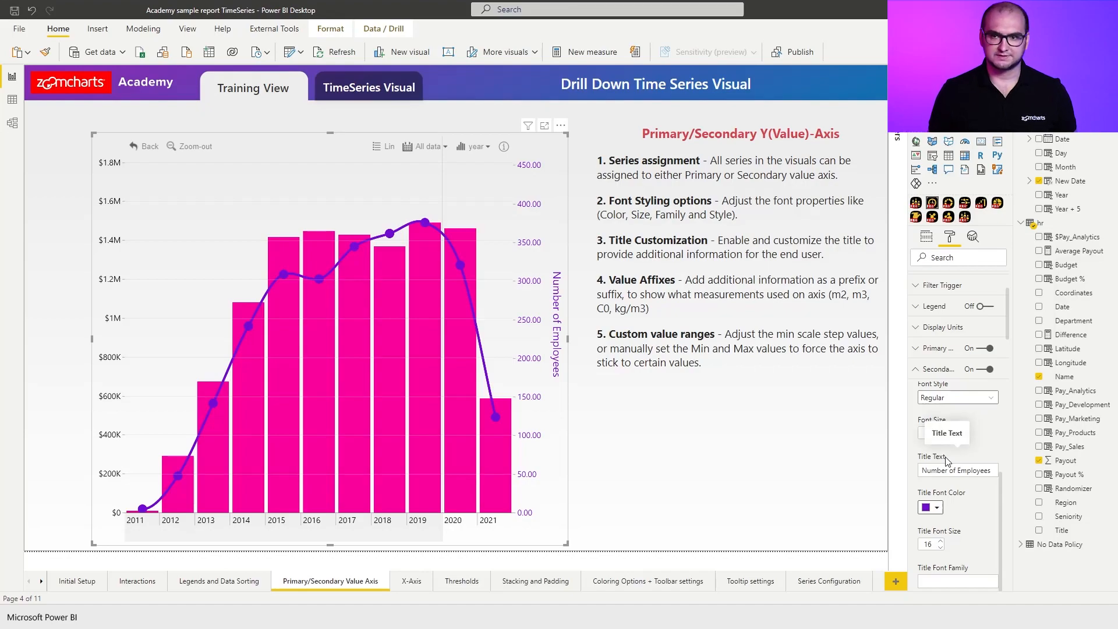
- Try the Center zero line option on the secondary axis and switch the zero line to Floating
scroll(984, 449, up, 2)
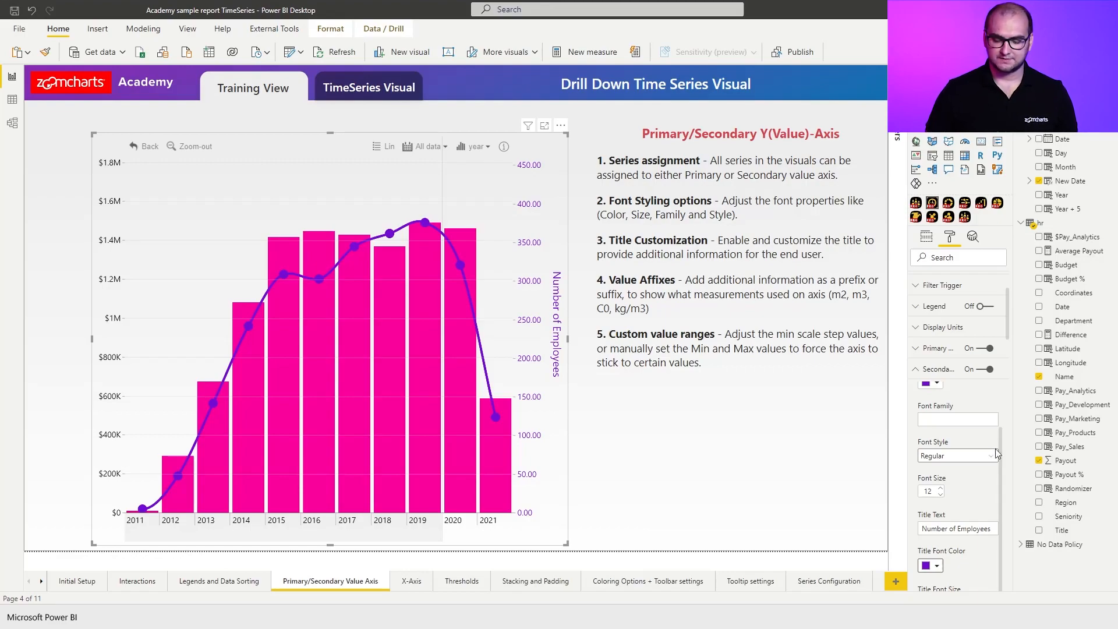
scroll(967, 478, down, 2)
scroll(939, 482, down, 5)
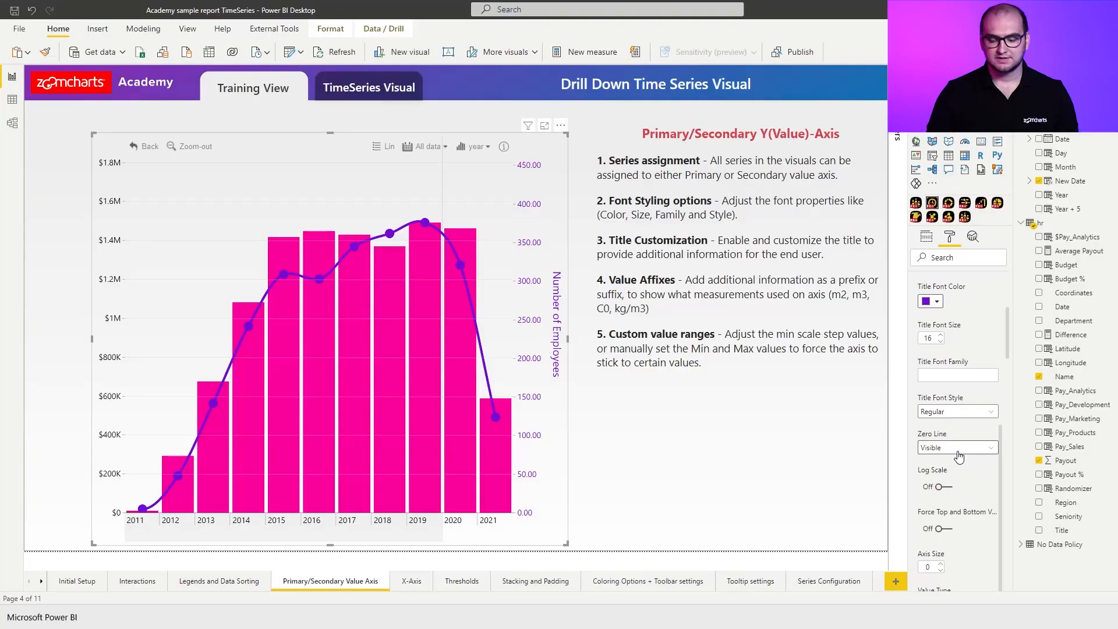
click(961, 447)
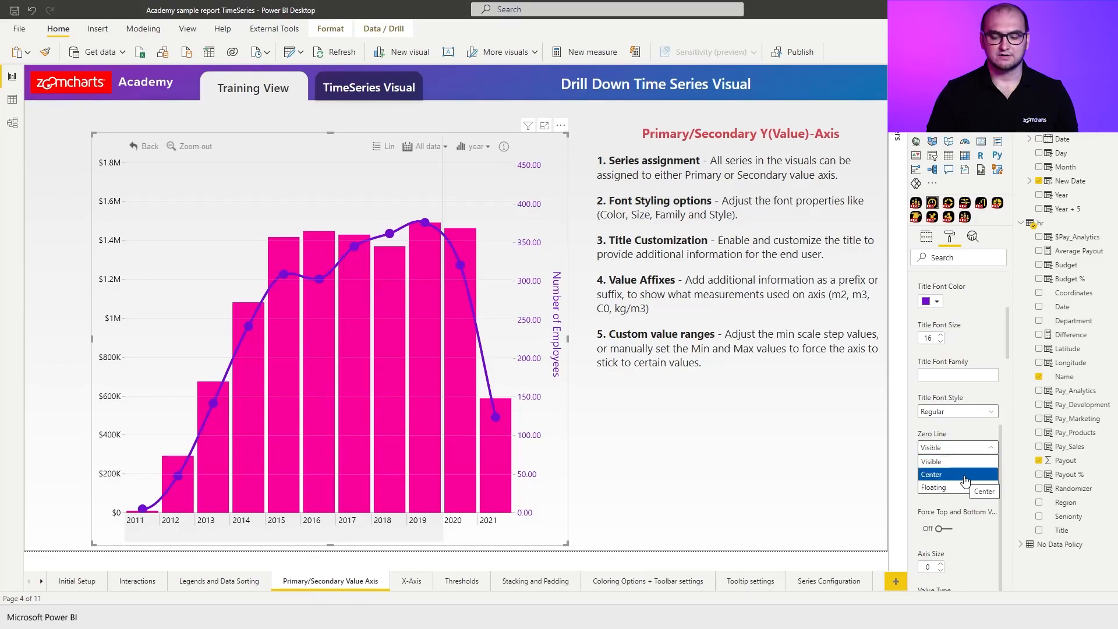
click(965, 480)
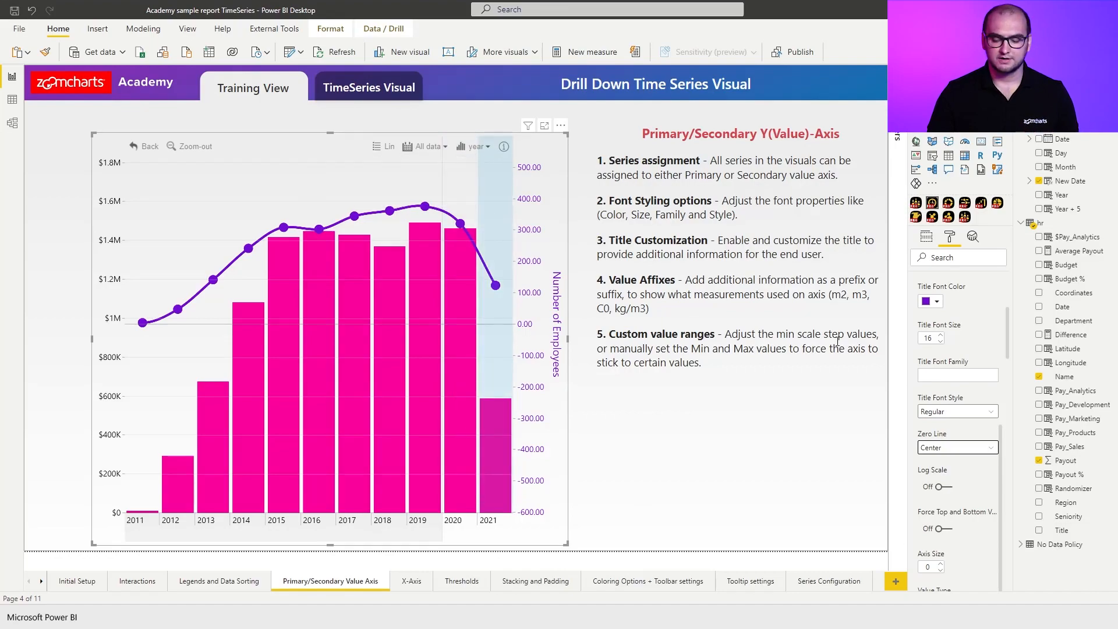
click(933, 449)
click(950, 488)
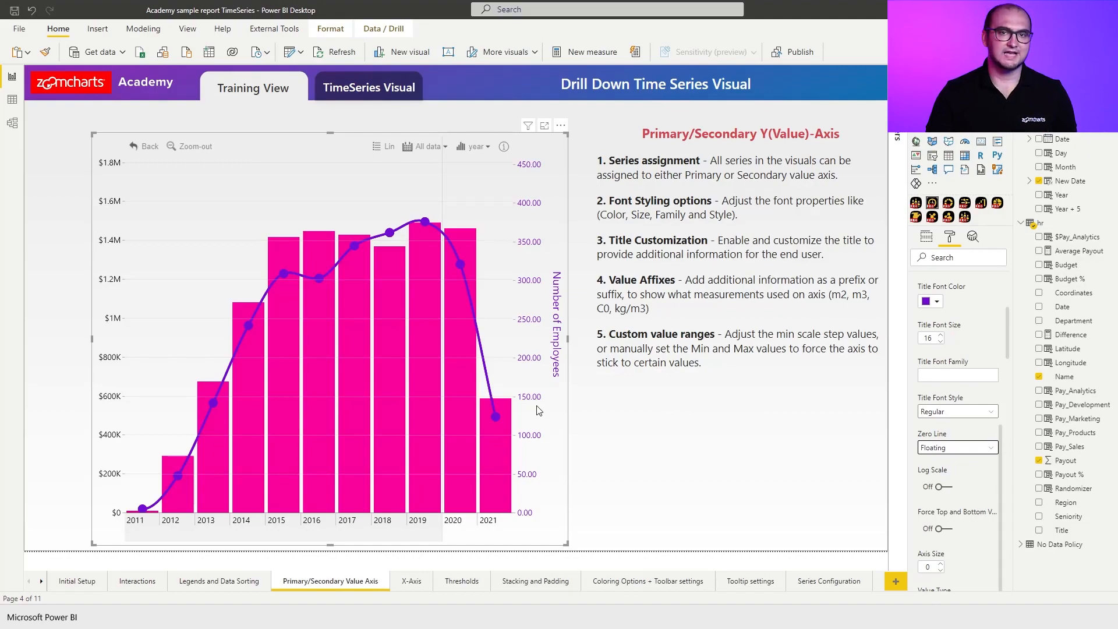
- Set the secondary axis zero line to Visible, and try the log scale before turning it back off
click(969, 453)
click(958, 464)
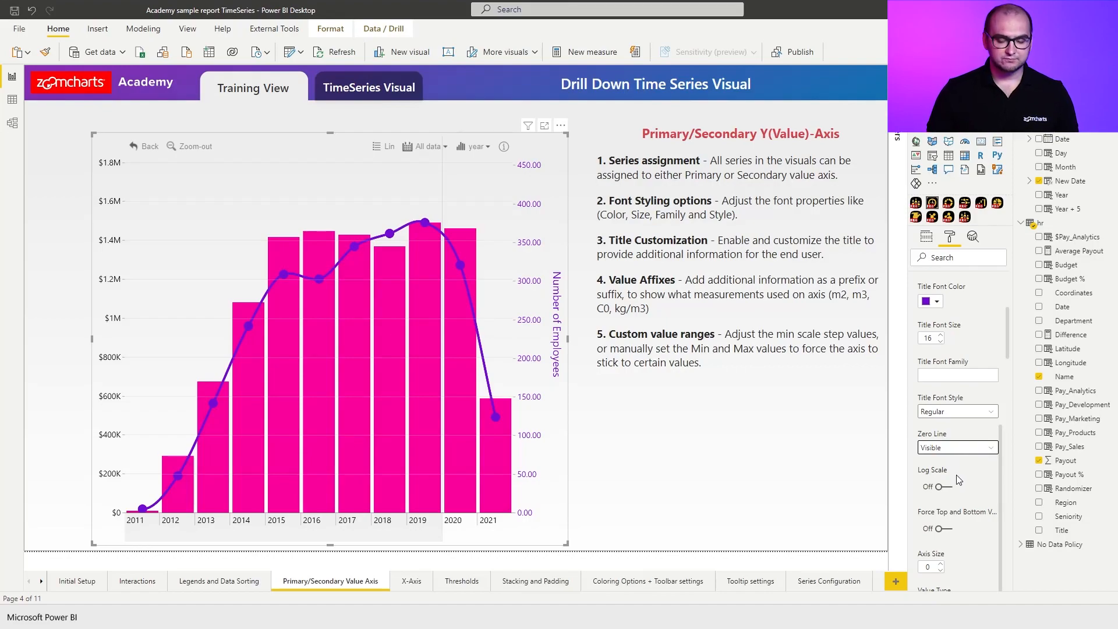
scroll(957, 469, down, 1)
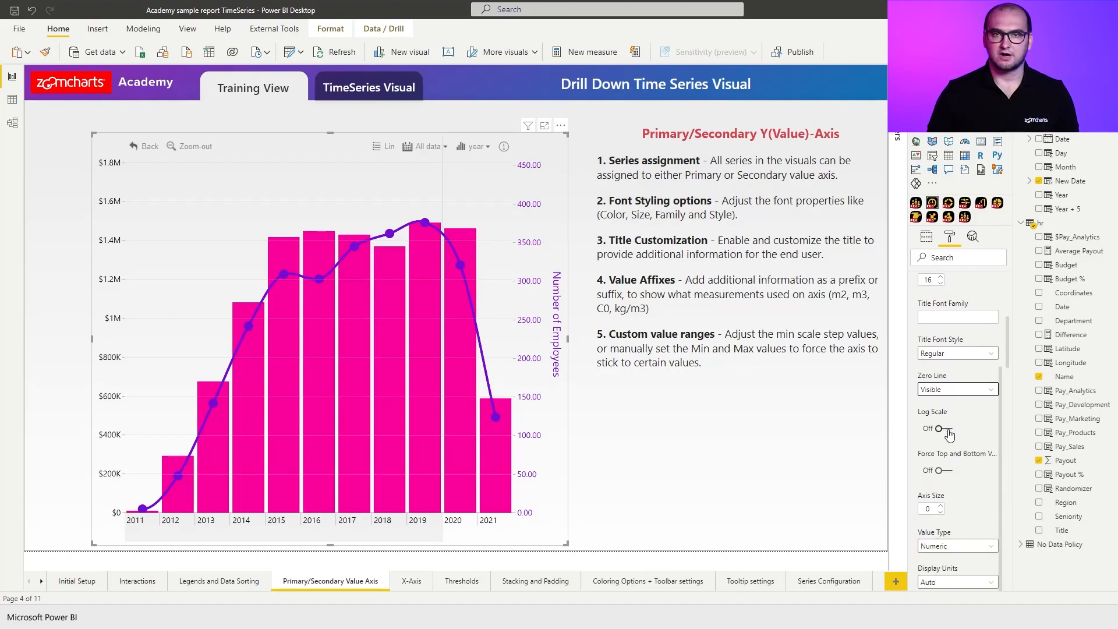
click(949, 431)
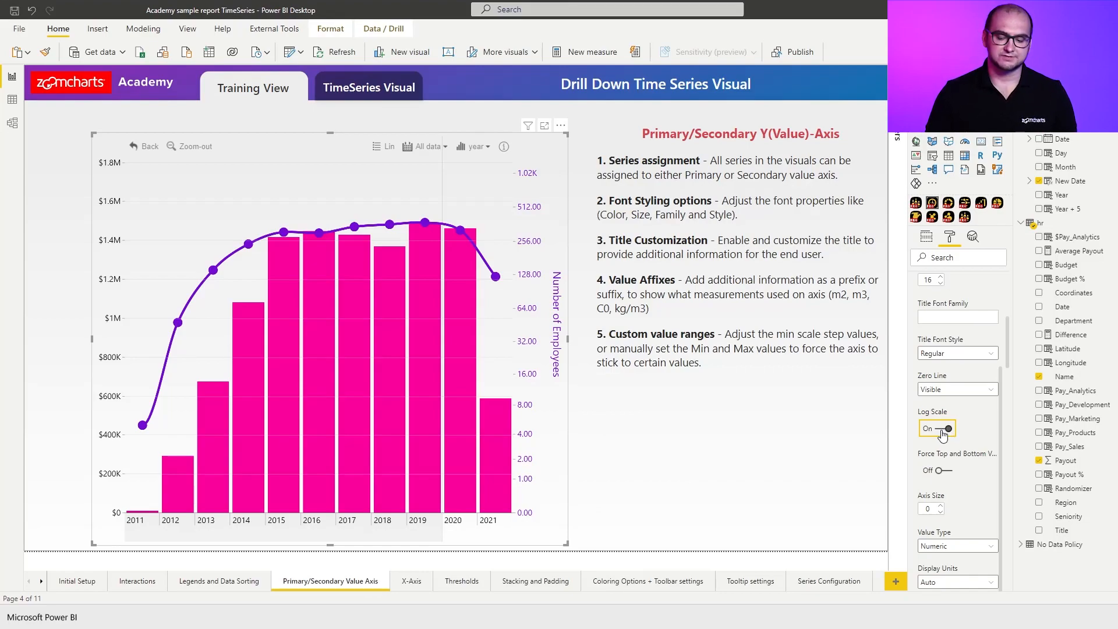
click(944, 435)
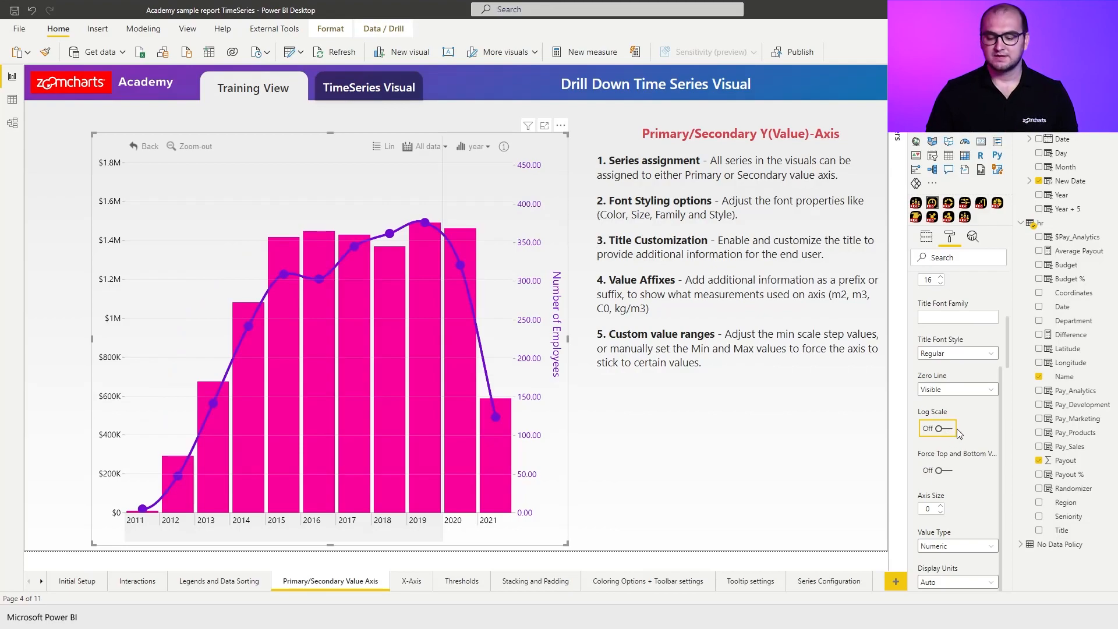
- Set the secondary axis size to 150
scroll(956, 429, down, 2)
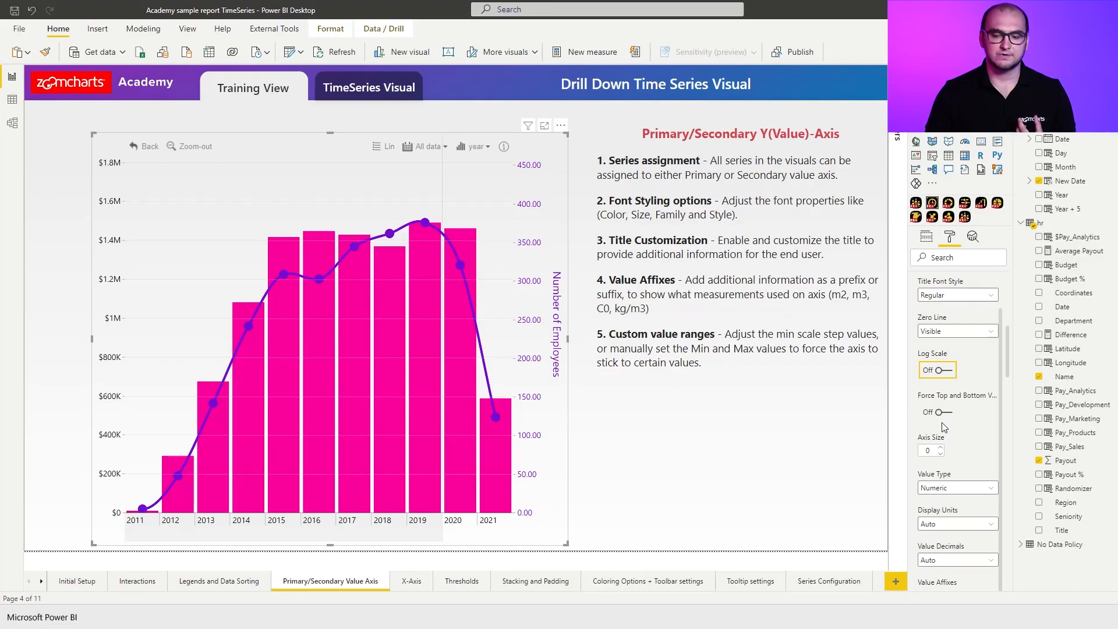
click(931, 451)
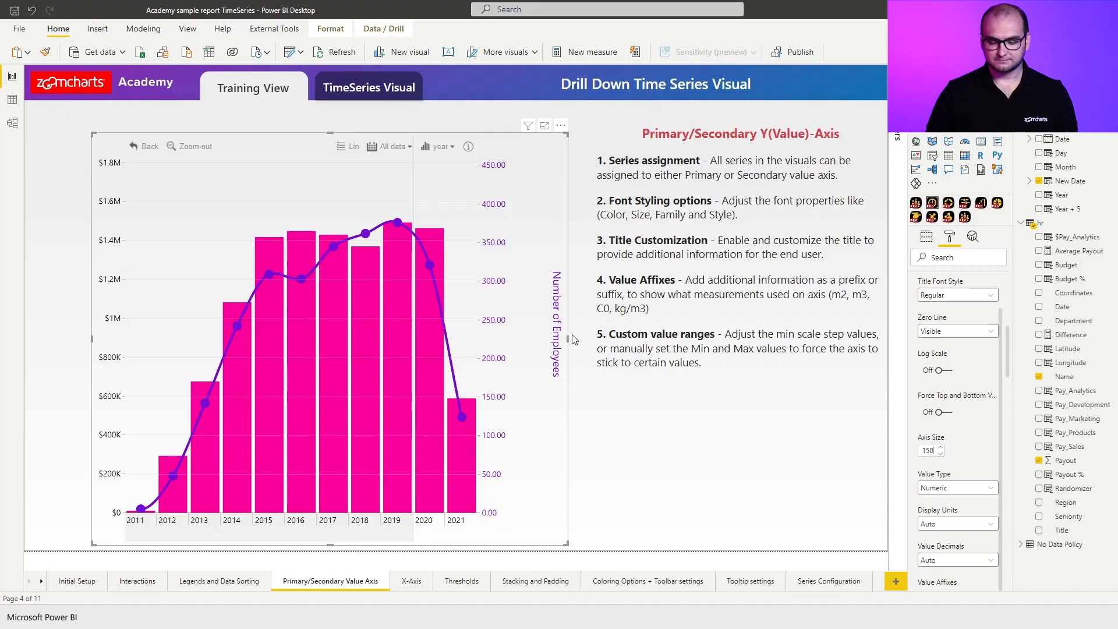
- Try the Percentage value type on the secondary axis and return it to Numeric
scroll(962, 422, down, 2)
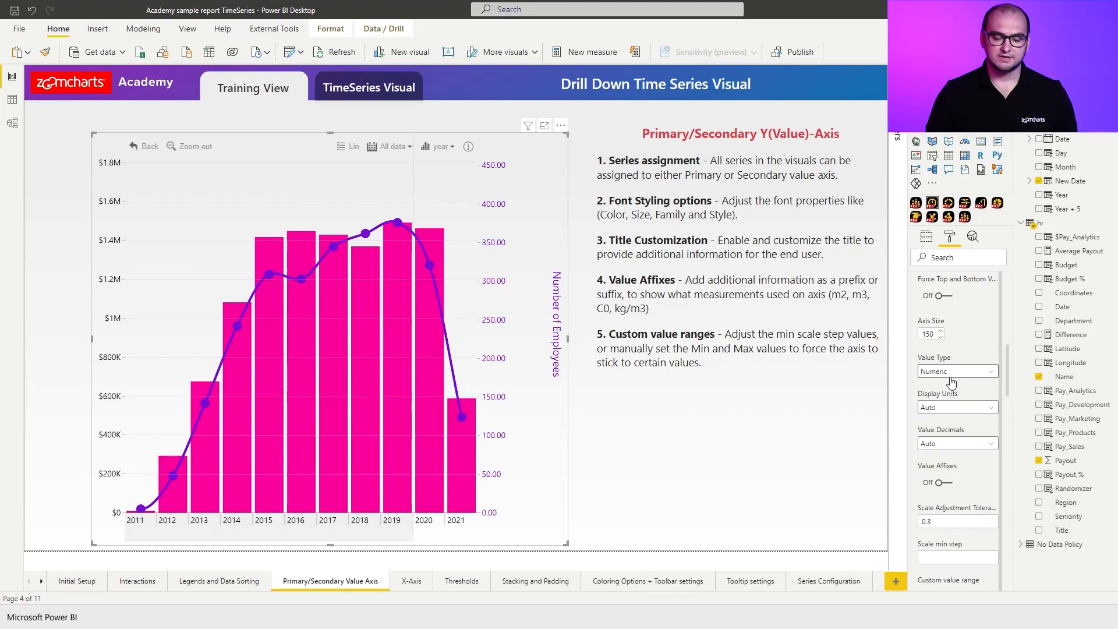
click(951, 375)
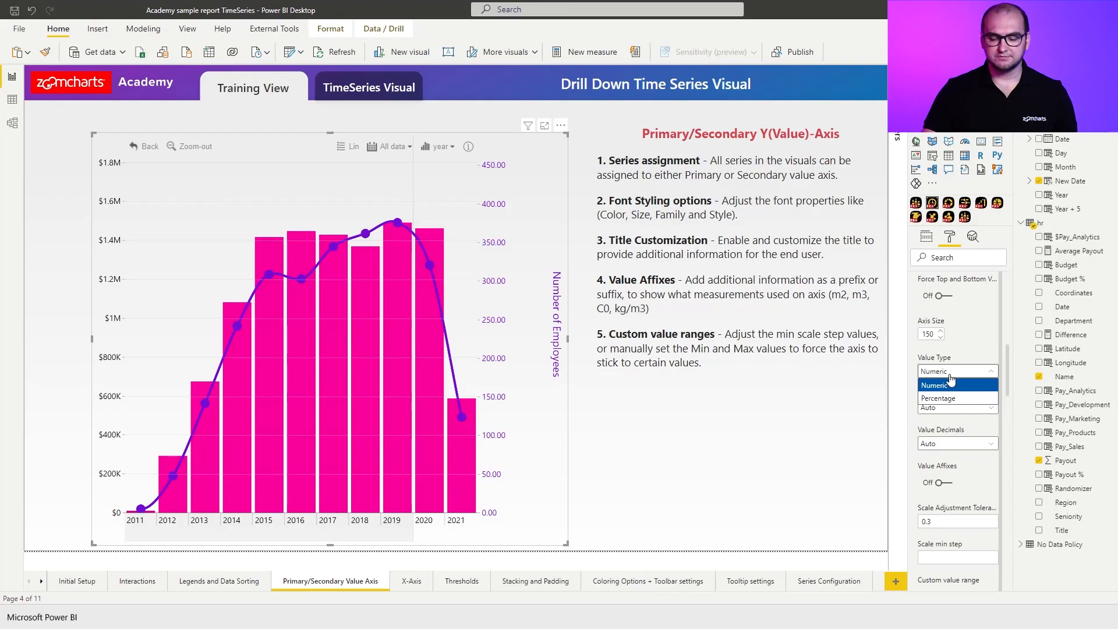
click(957, 399)
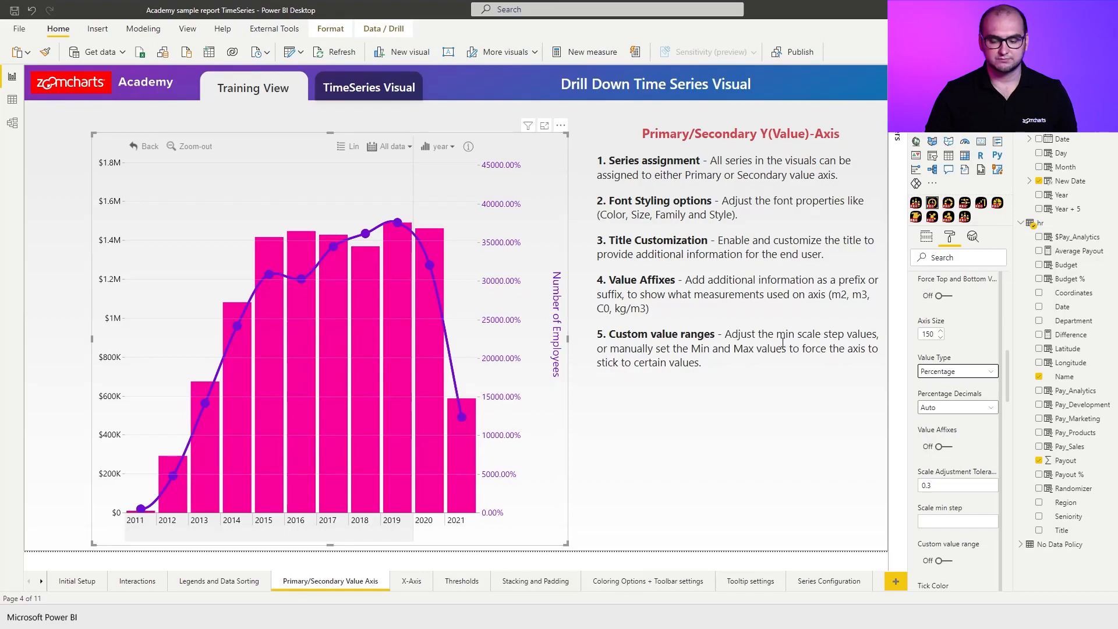
click(954, 382)
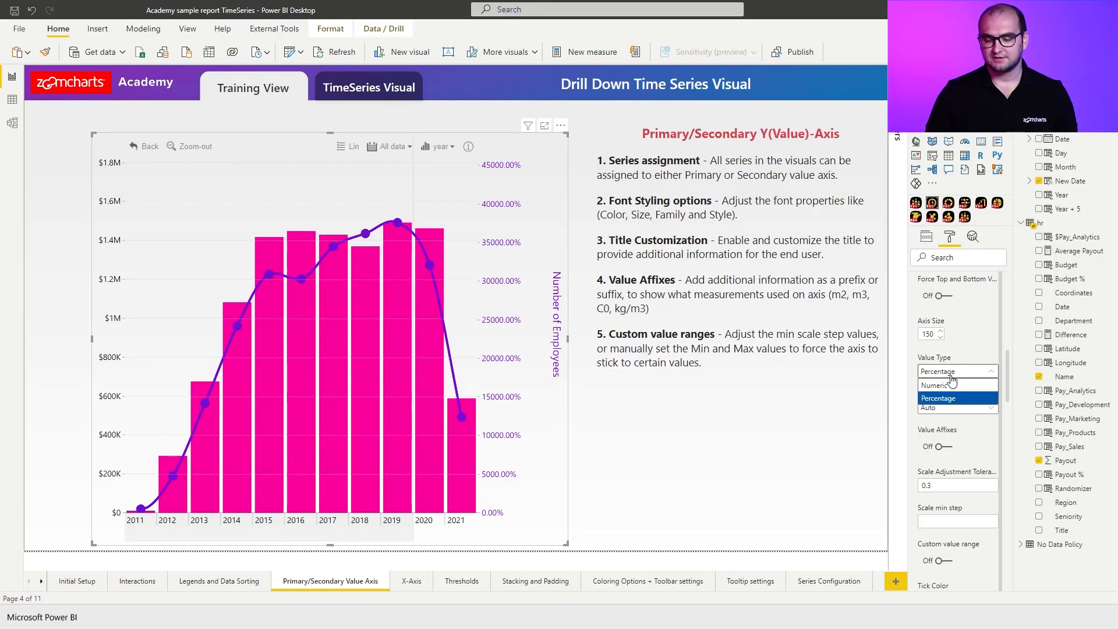
click(952, 386)
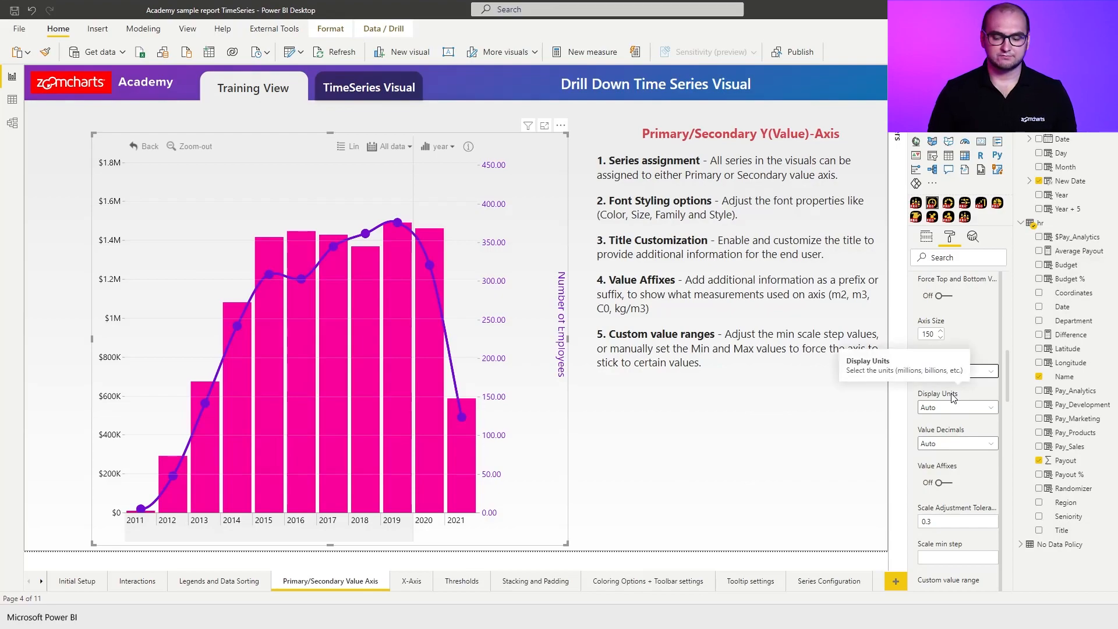
- Check the display unit options while keeping Auto, and compare the Percentage value type once more before restoring Numeric
click(979, 408)
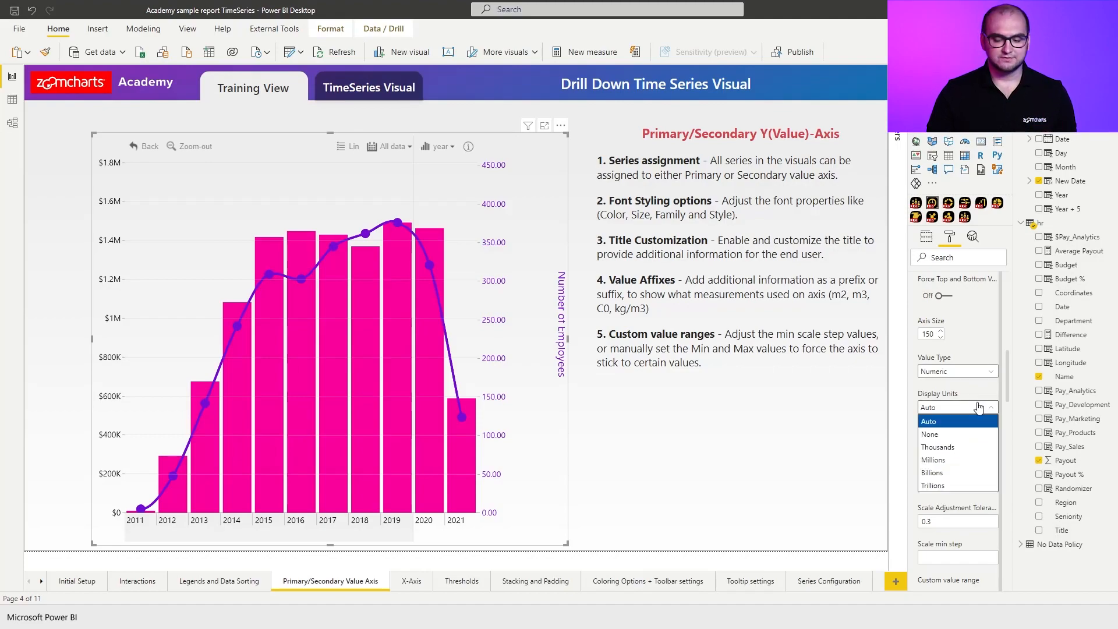
click(959, 415)
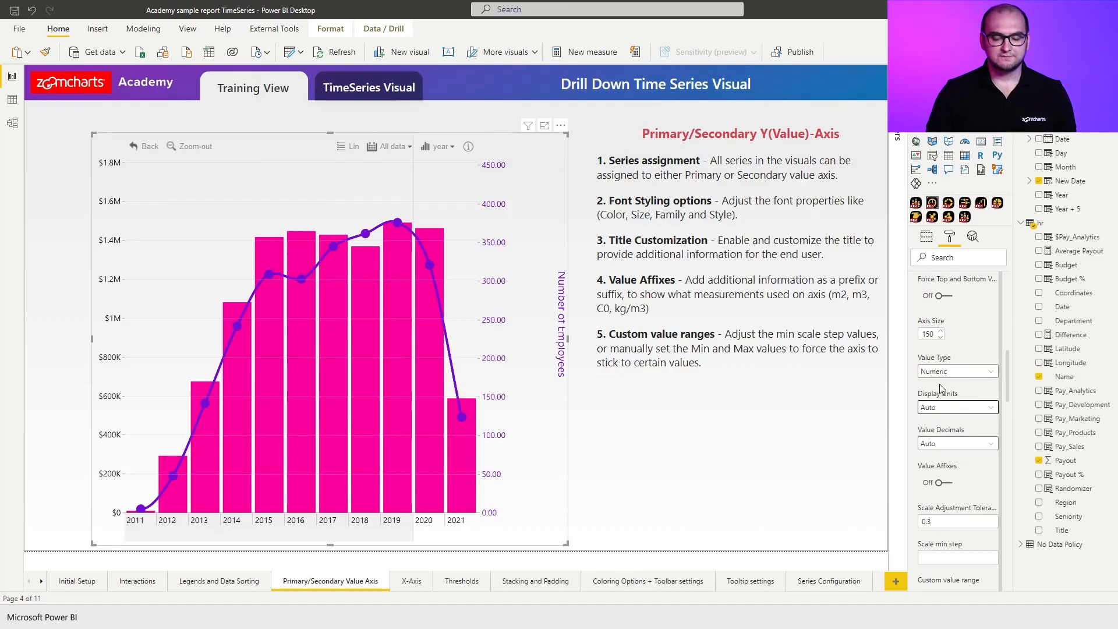
click(965, 377)
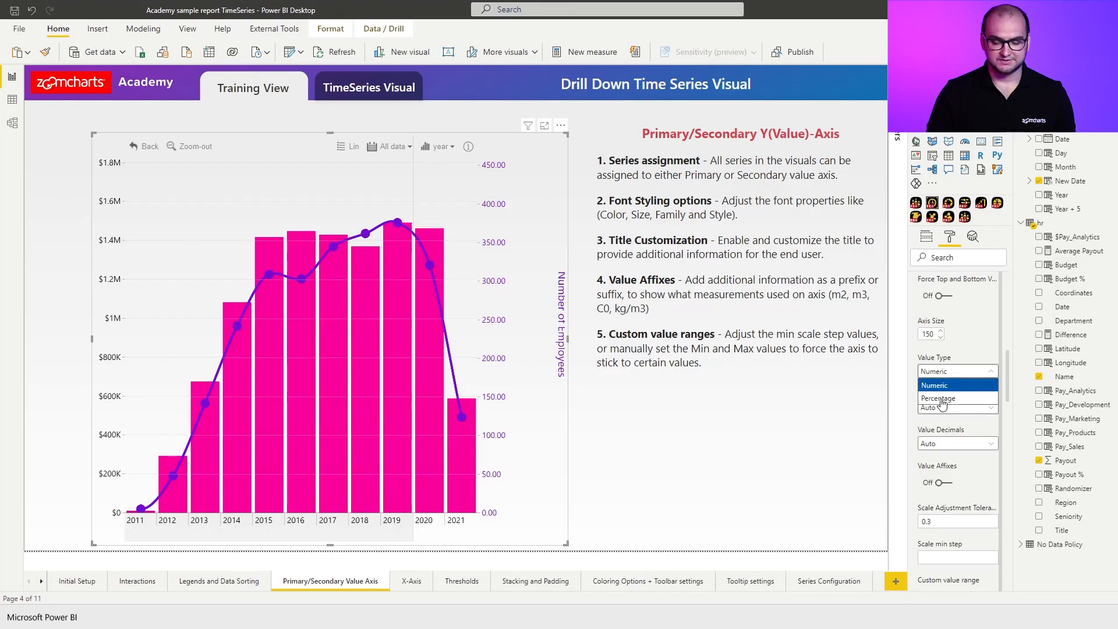
click(940, 396)
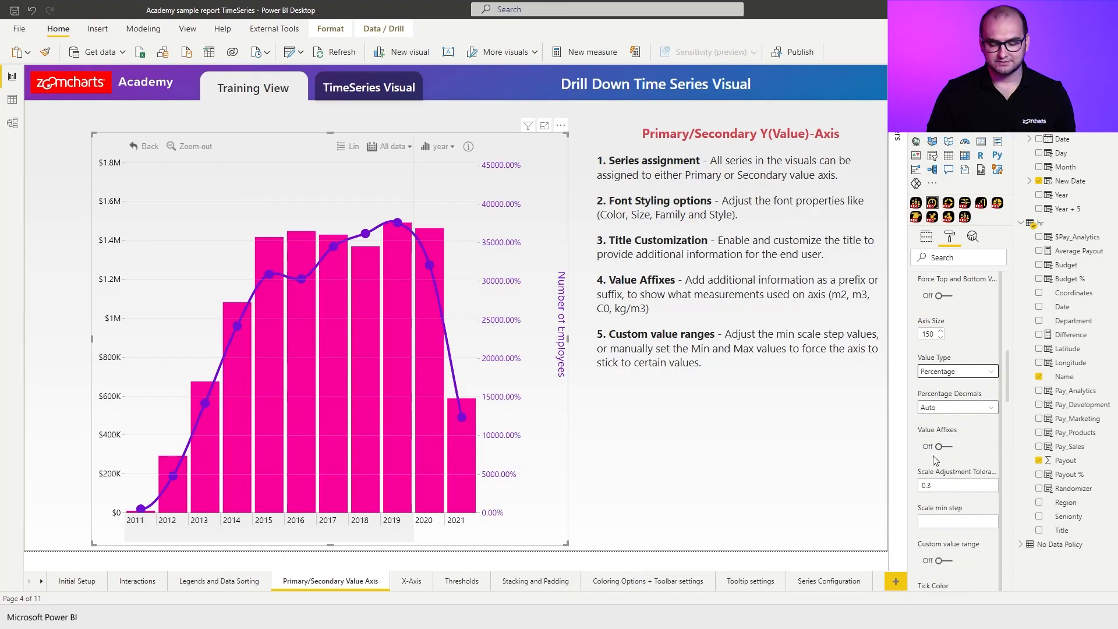
click(936, 373)
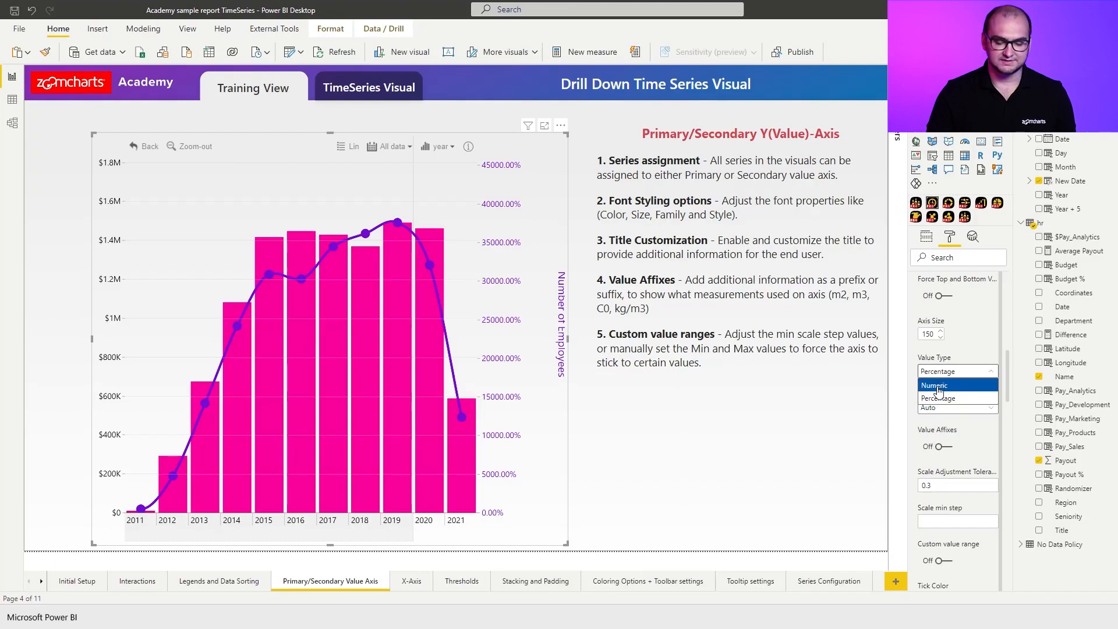
click(942, 389)
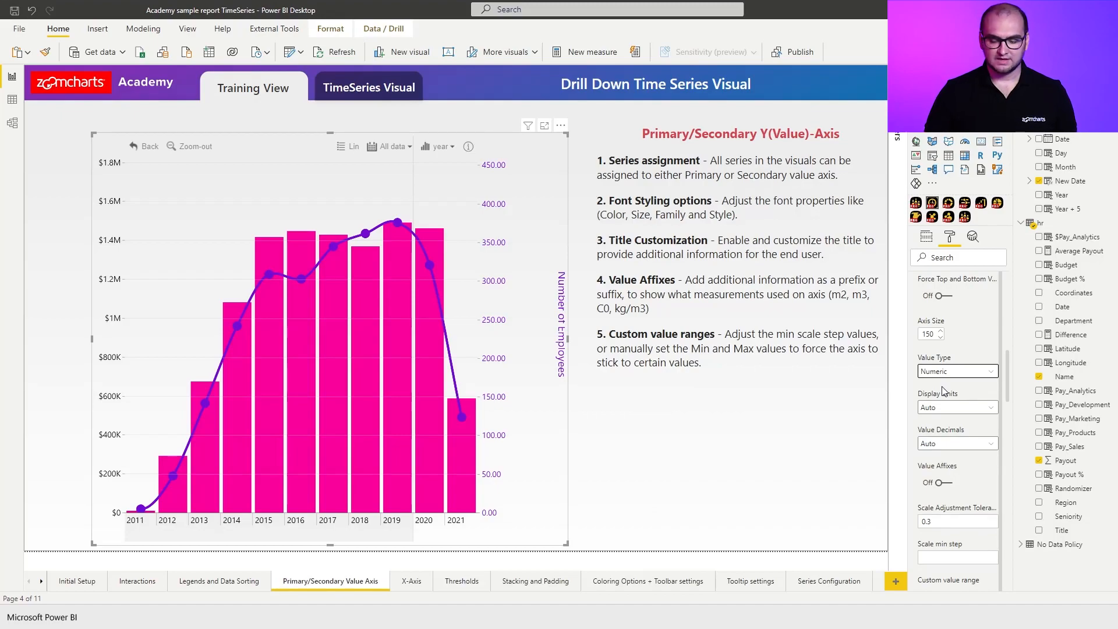
- Try the value affixes option on the secondary axis and turn it back off
scroll(947, 393, down, 3)
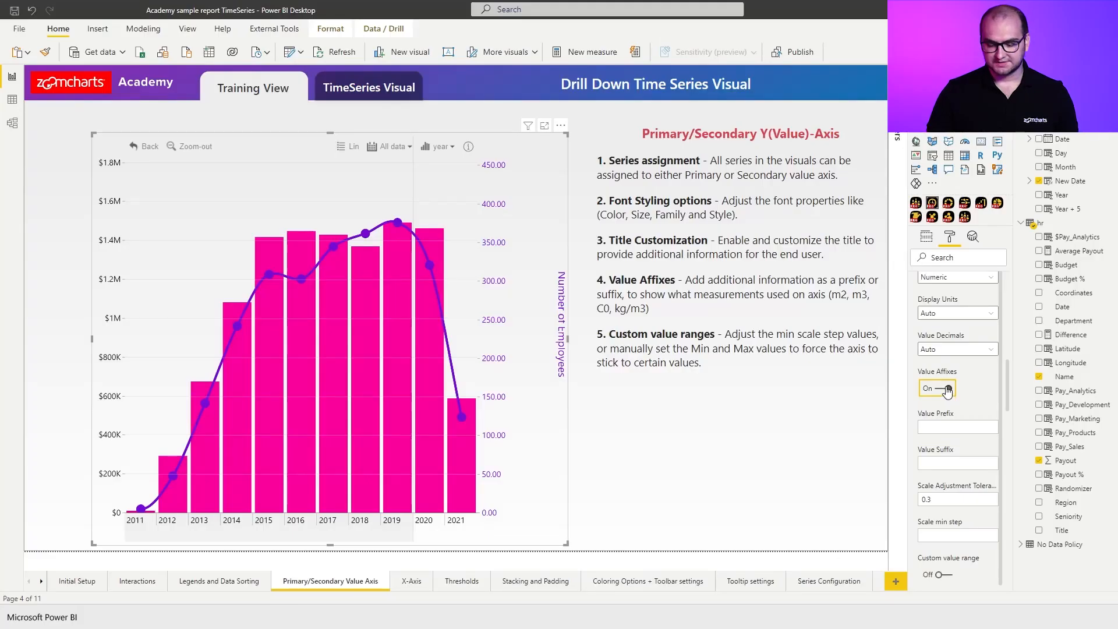
click(947, 389)
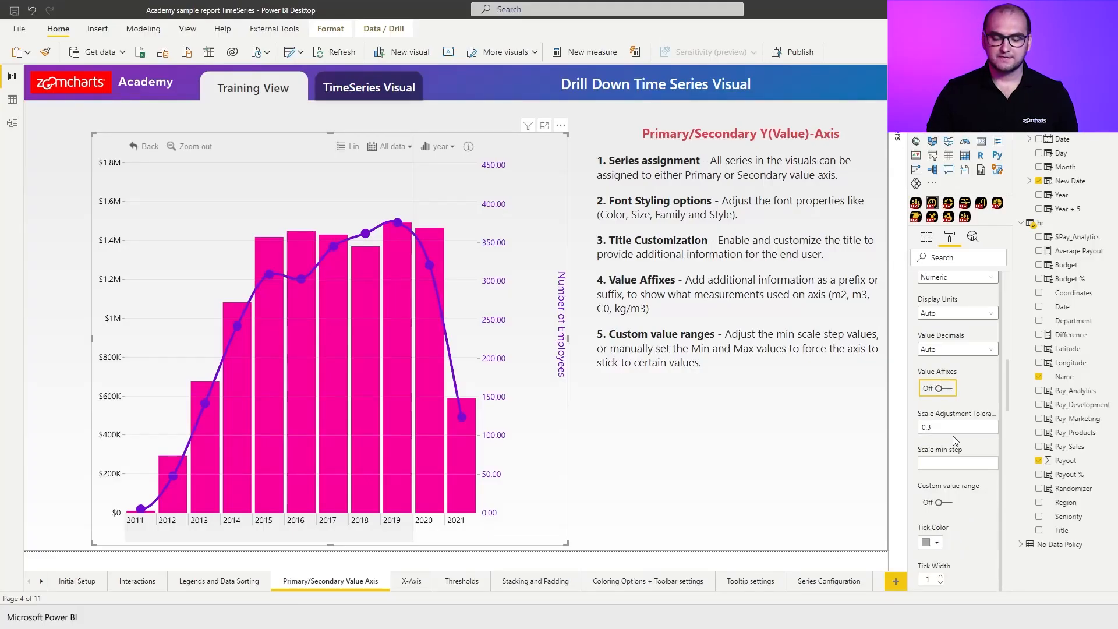
- Set the secondary axis scale adjustment tolerance to 0.1
click(927, 429)
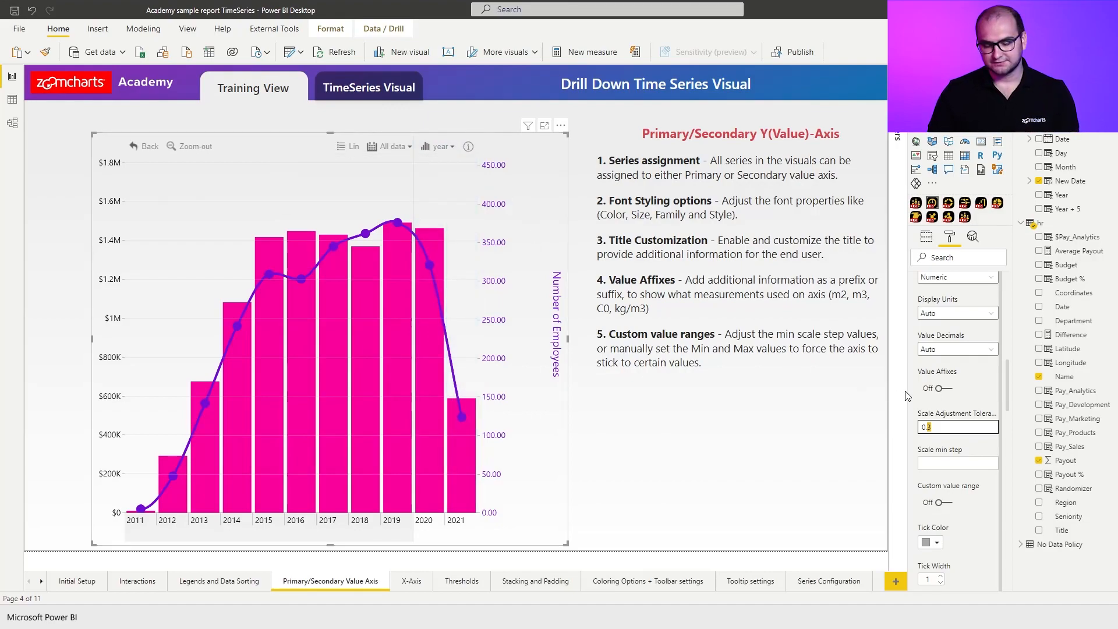
text(1)
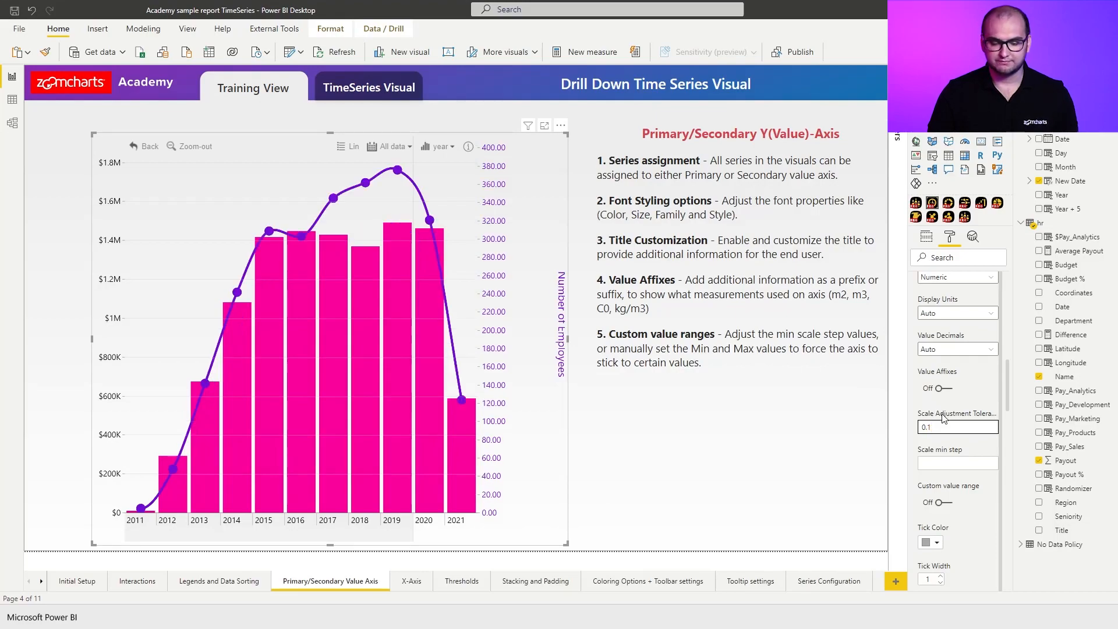
mouse_move(429, 205)
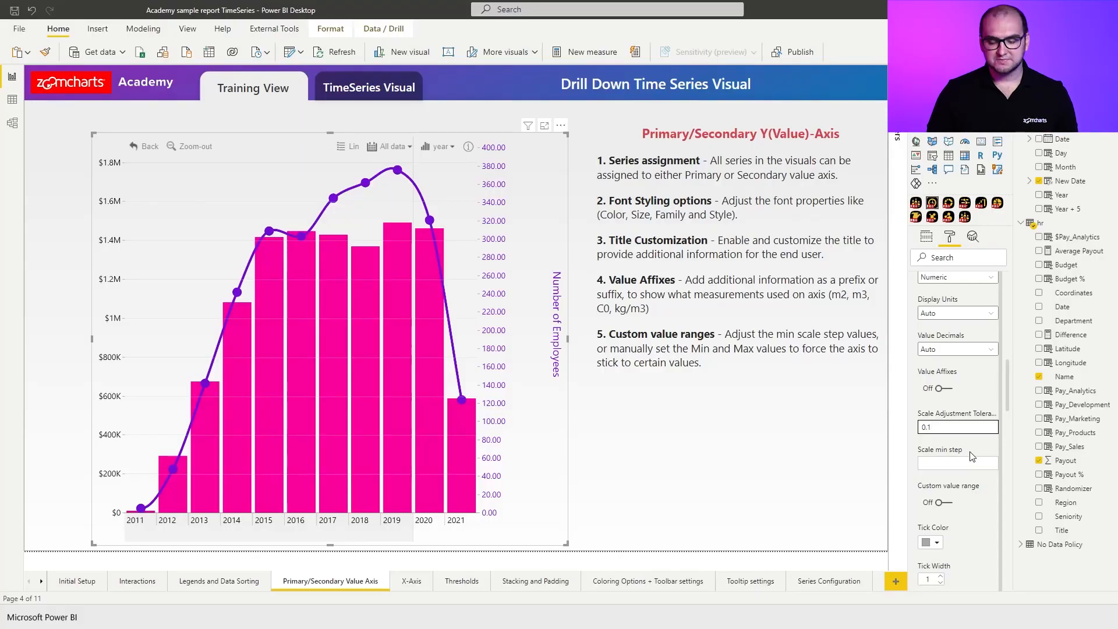
mouse_move(973, 456)
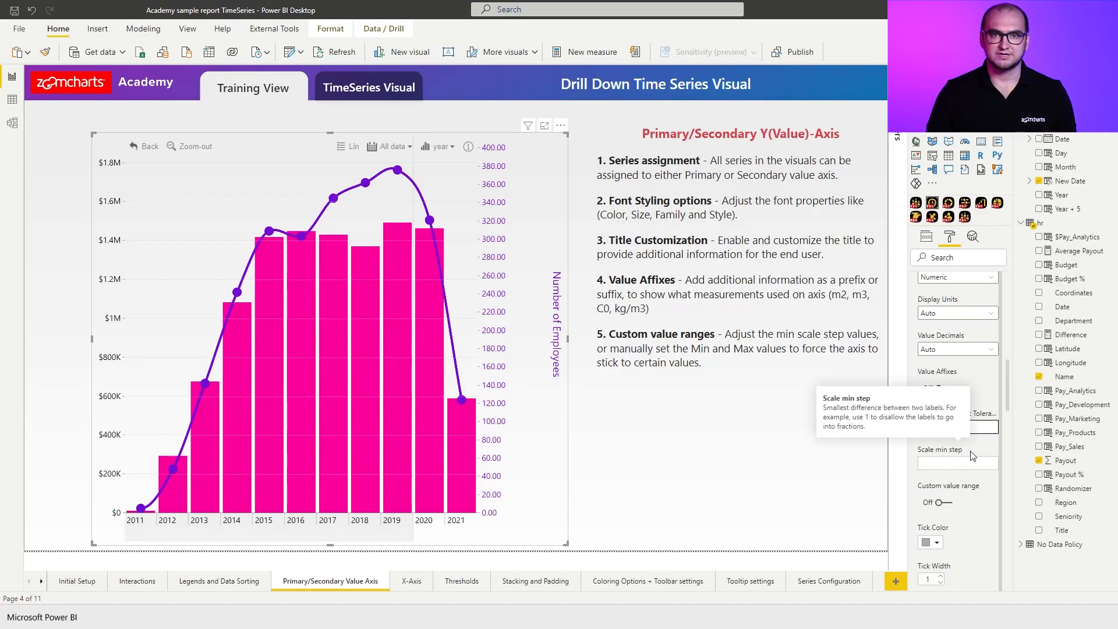
- Try the custom value range with its minimum and maximum fields on the secondary axis, and turn it back off
scroll(973, 449, down, 2)
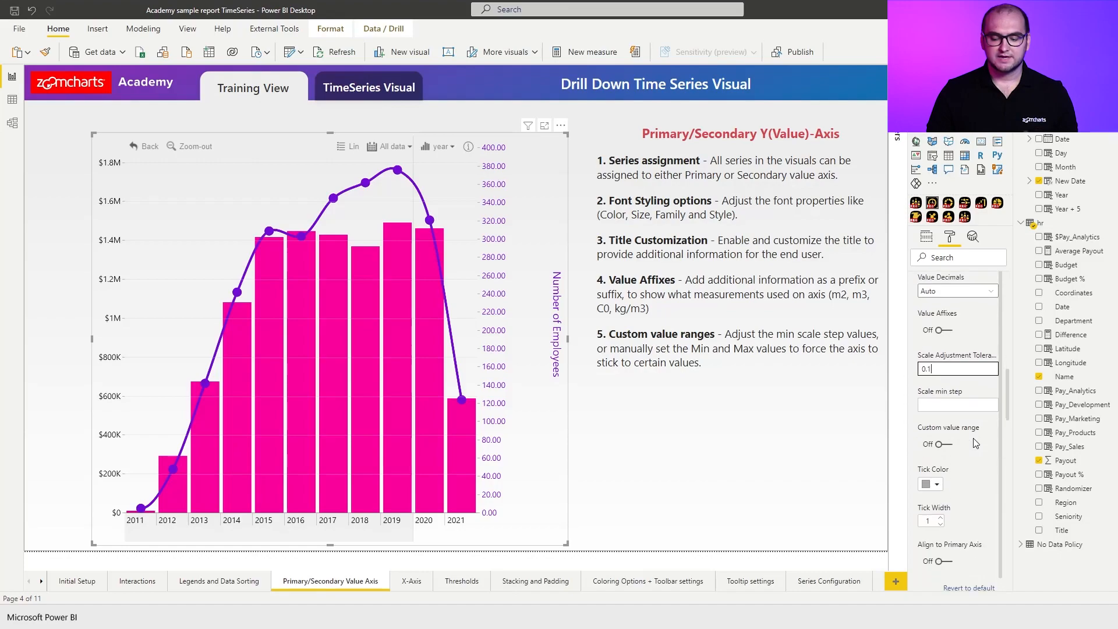
click(944, 446)
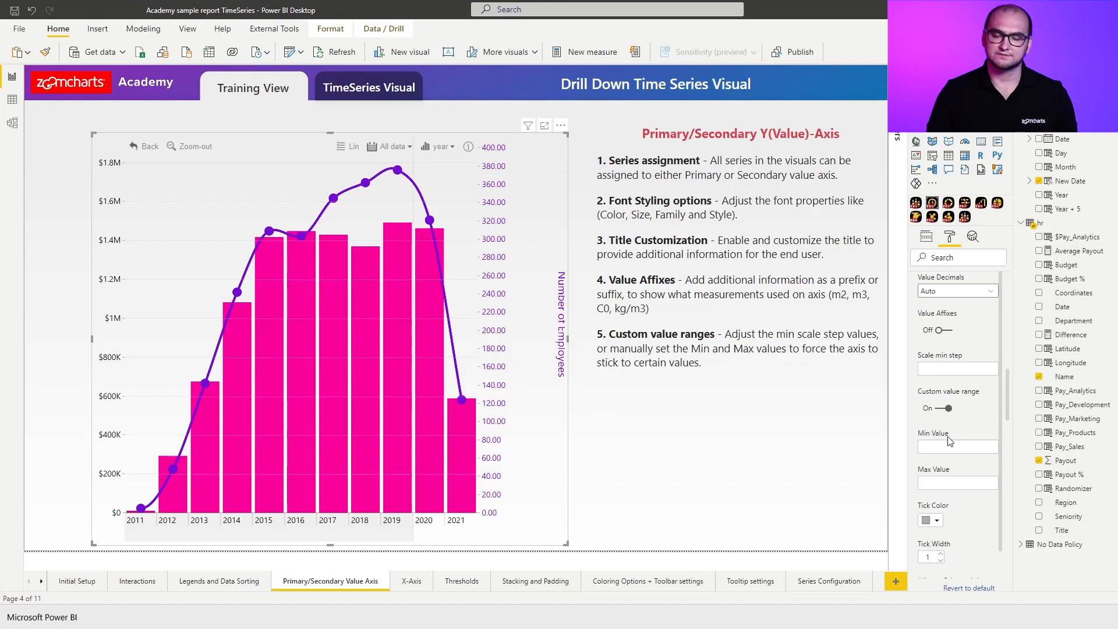
click(941, 448)
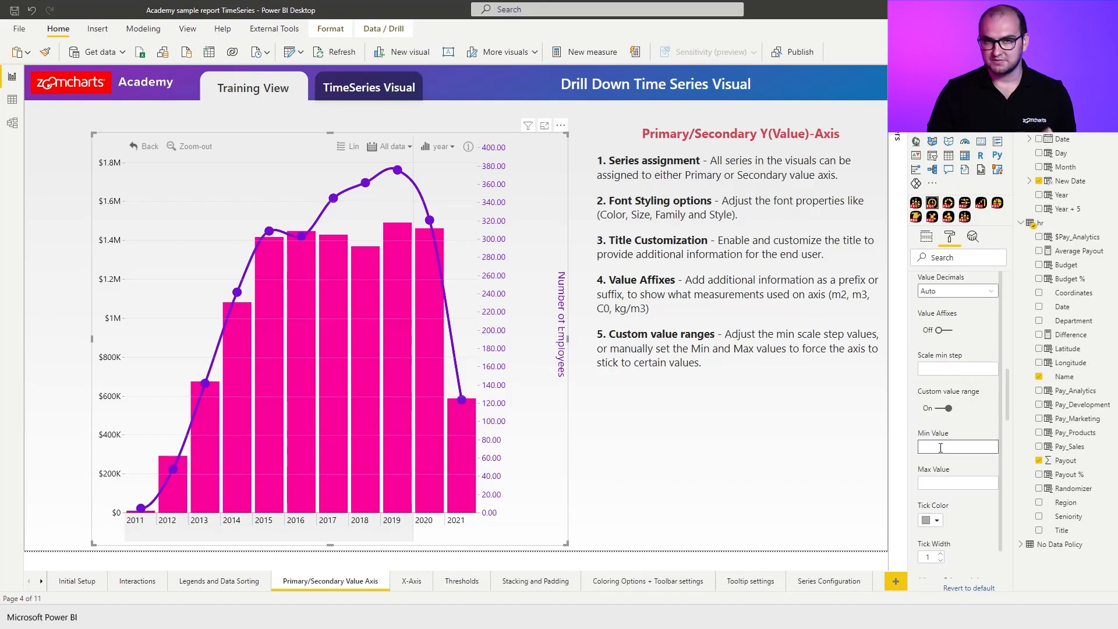
click(947, 409)
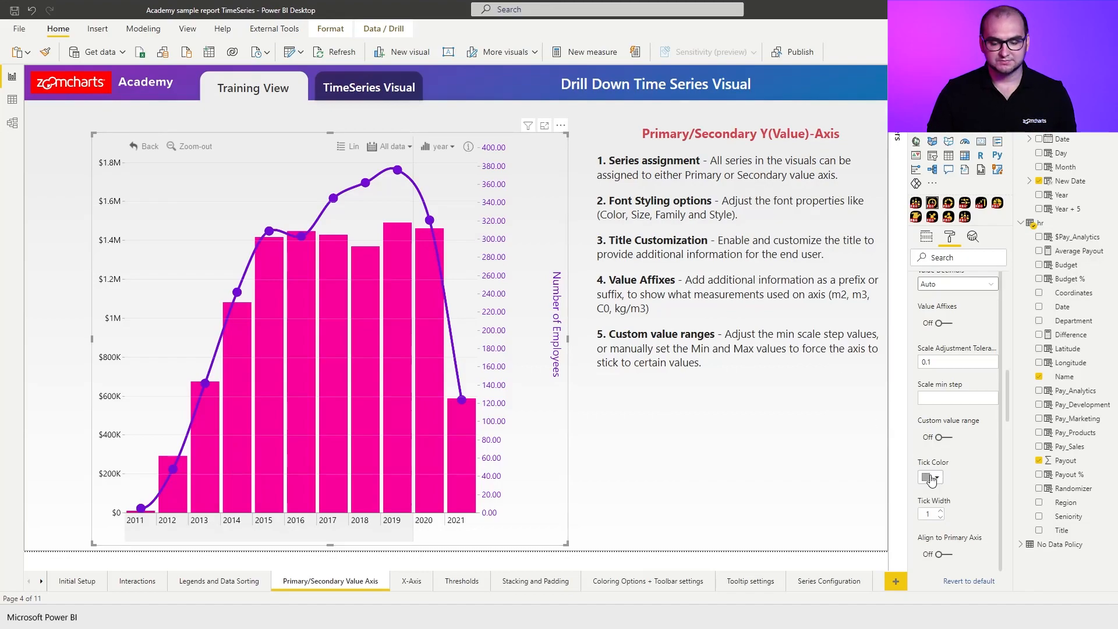
- Set the secondary axis tick width to 0
click(941, 518)
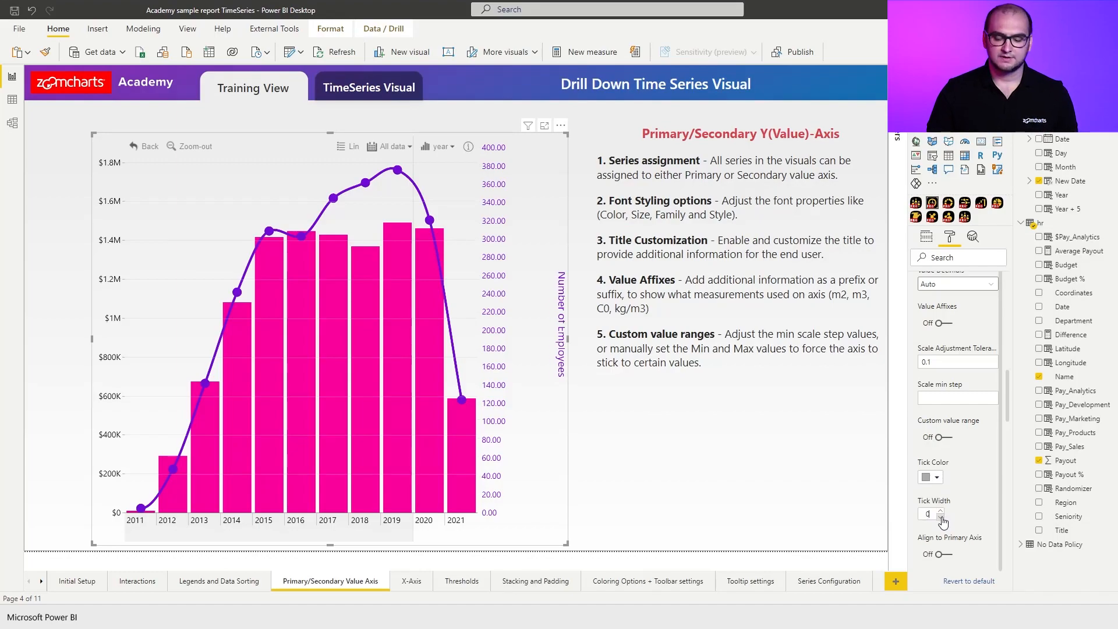